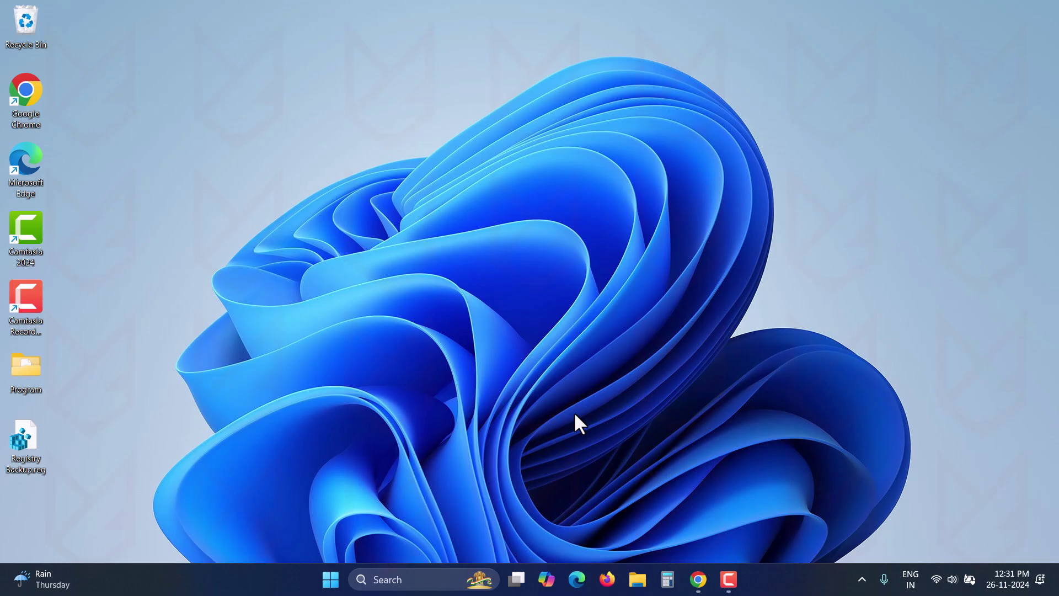
# Search Google for 'reputable torrent clients windows' in a new Chrome window
pyautogui.click(698, 579)
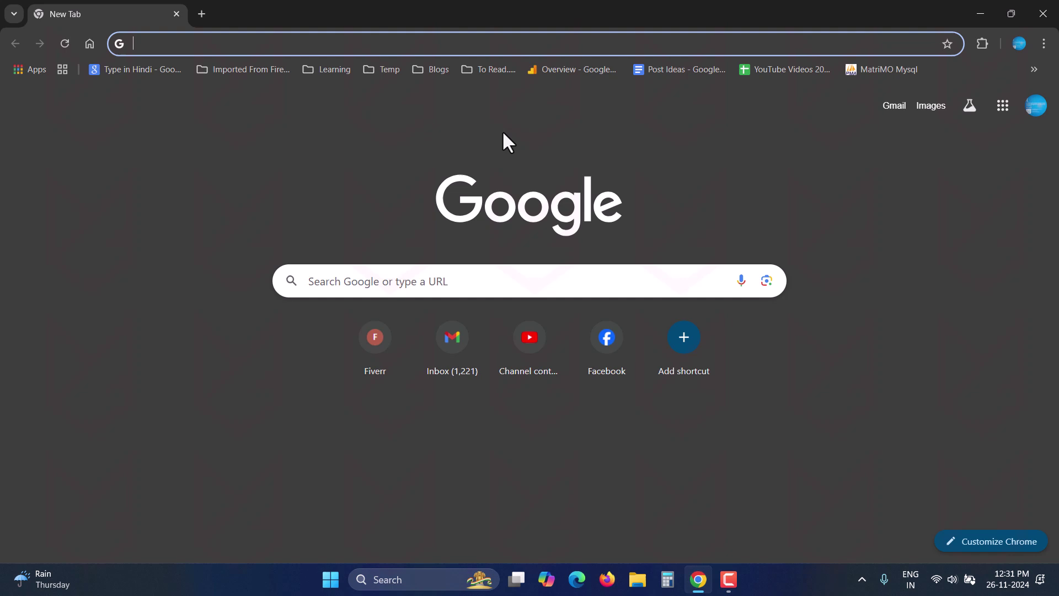
pyautogui.write('reputabl')
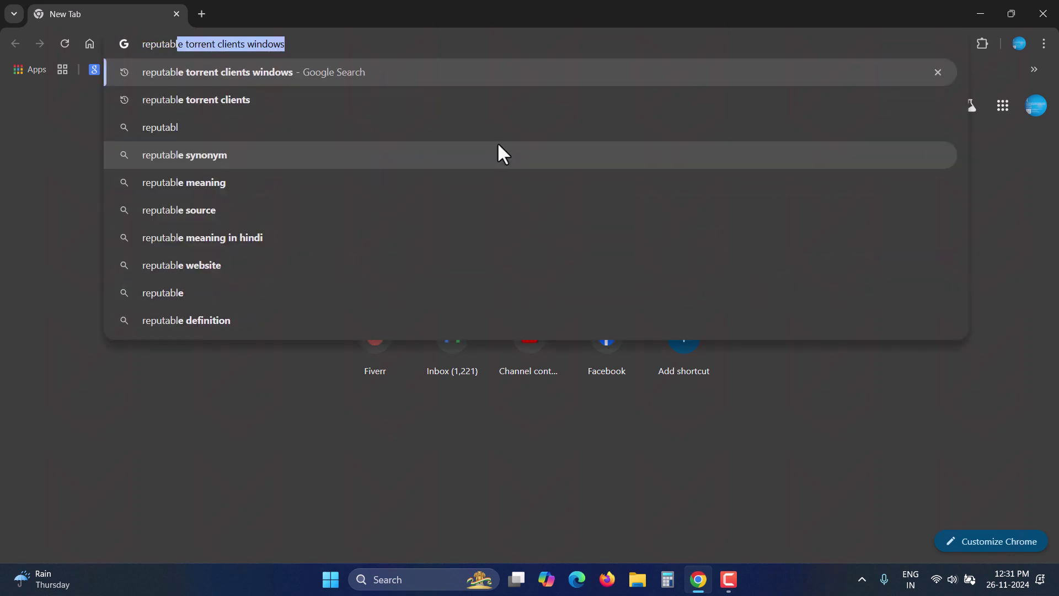
pyautogui.press('Right')
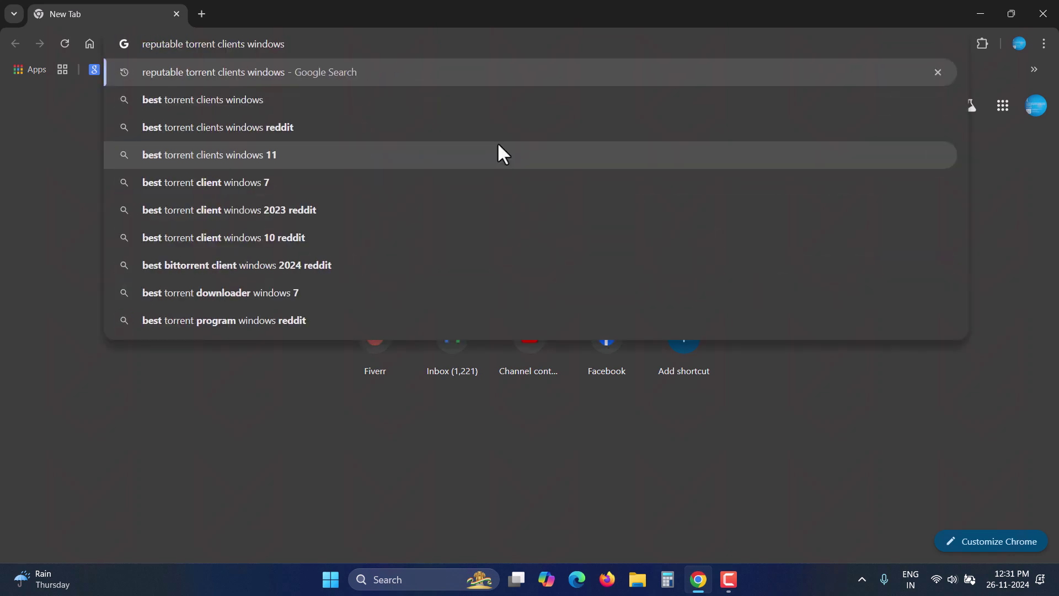
pyautogui.press('Return')
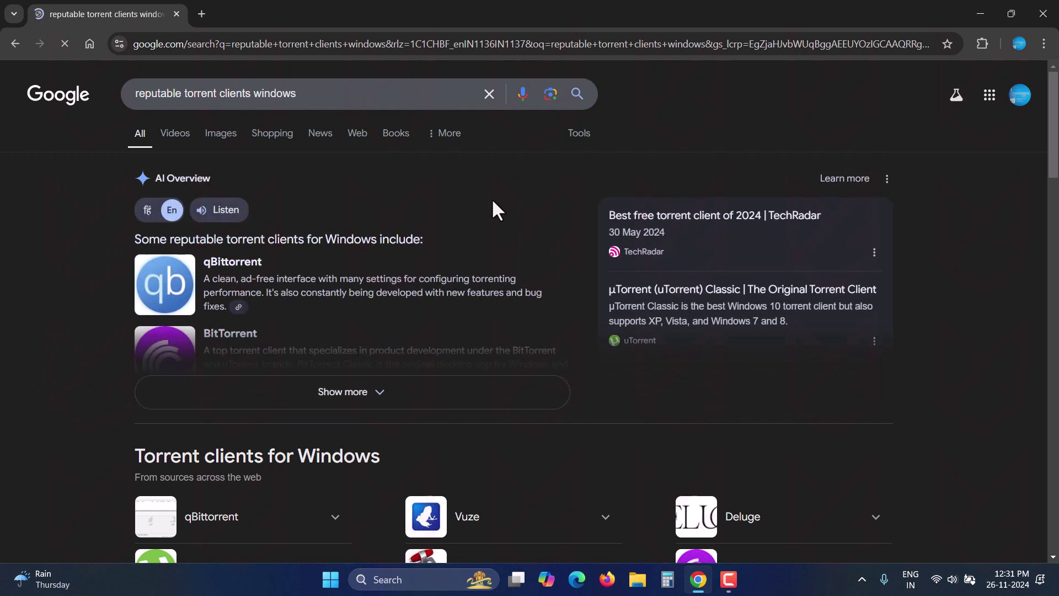
# Expand the AI Overview with Show more and scroll through the suggested clients
pyautogui.scroll(-1, 494, 198)
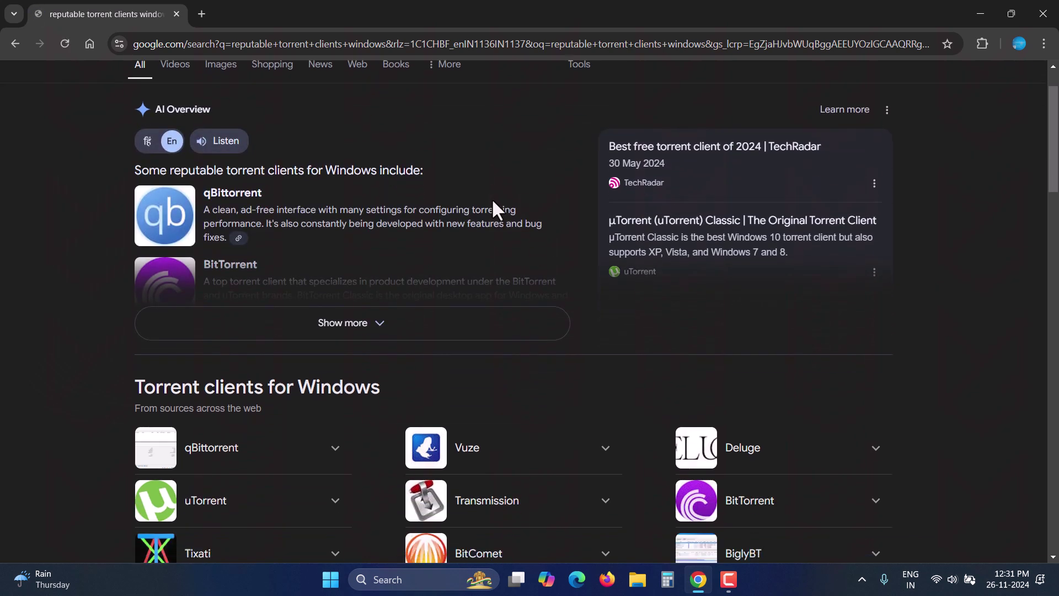
pyautogui.click(373, 334)
pyautogui.scroll(-4, 376, 342)
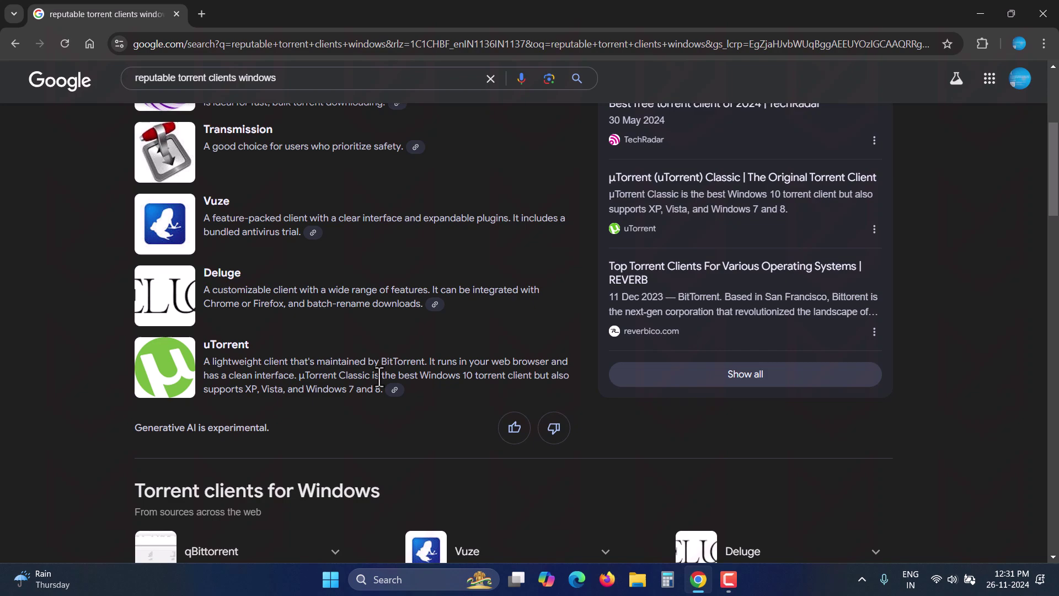
pyautogui.scroll(4, 378, 376)
pyautogui.scroll(-9, 378, 380)
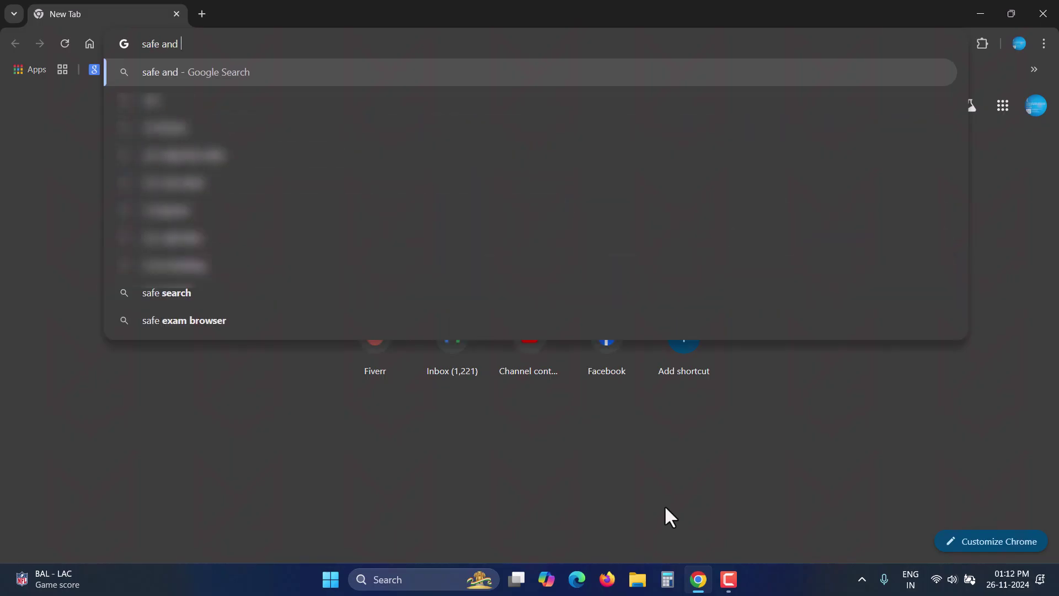
# Search 'safe and legal torrent websites' and expand the legal torrenting sites list with '4 more'
pyautogui.write('legal torrent websites')
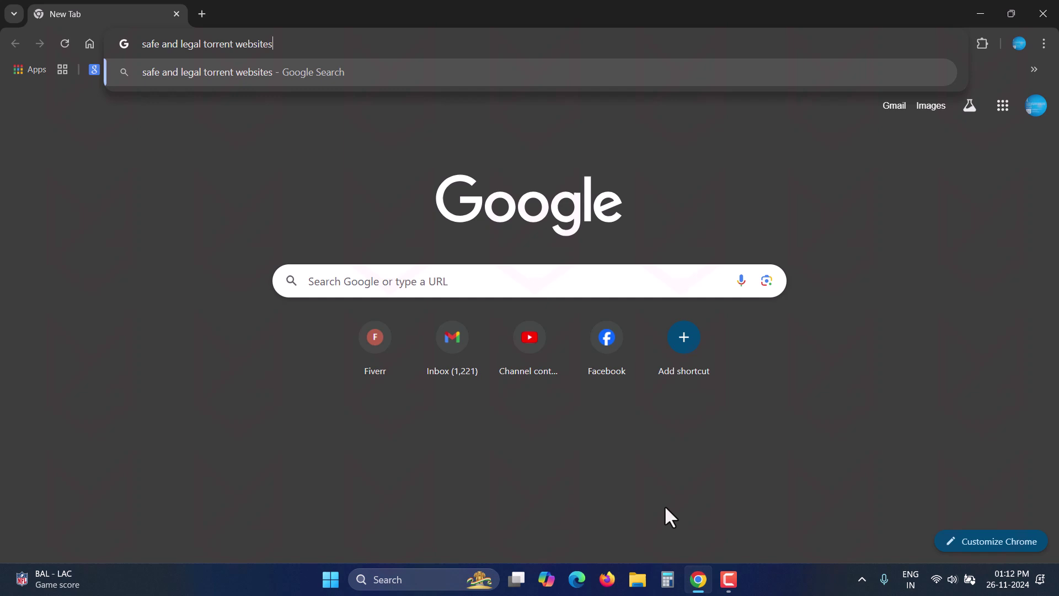
pyautogui.press('Return')
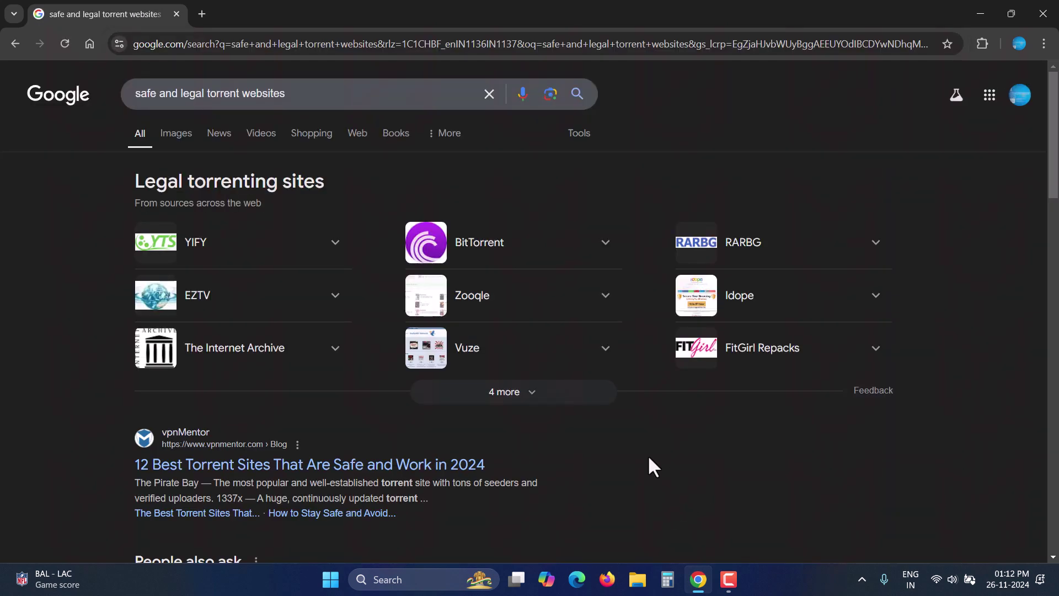
pyautogui.click(556, 396)
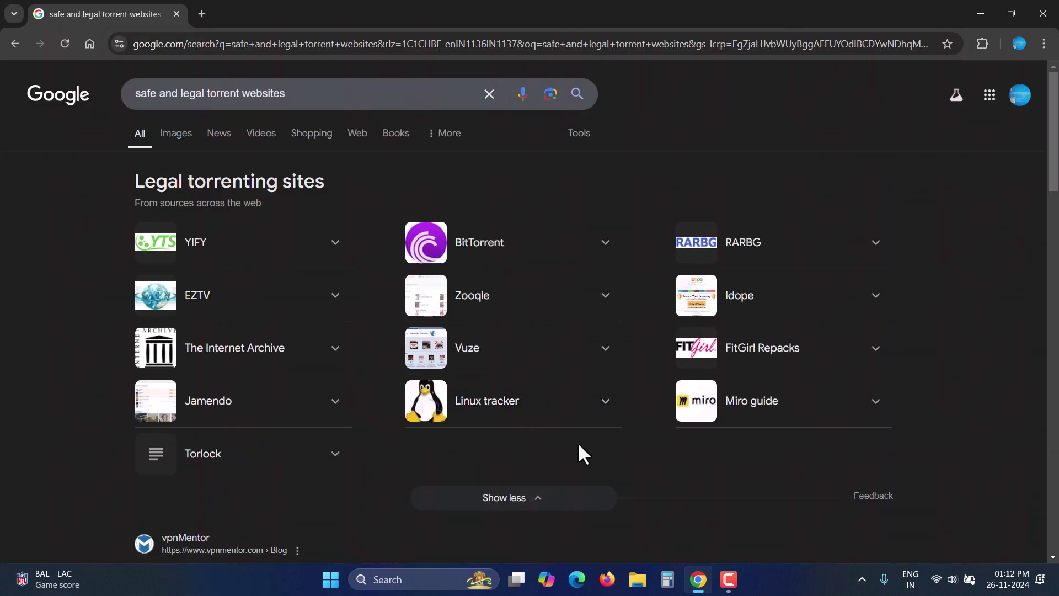
pyautogui.scroll(-3, 578, 445)
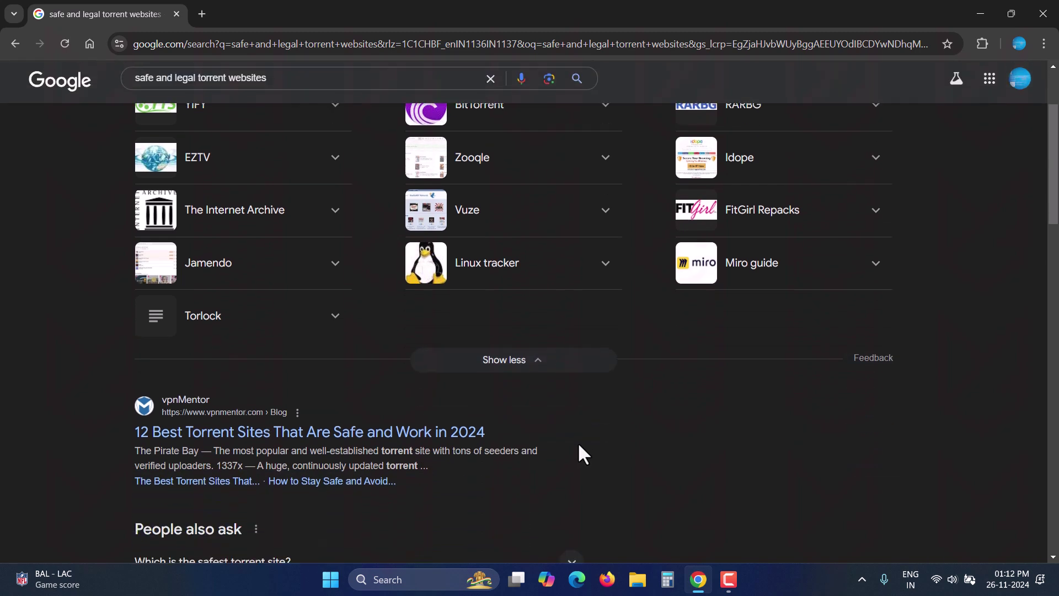
pyautogui.scroll(-3, 579, 449)
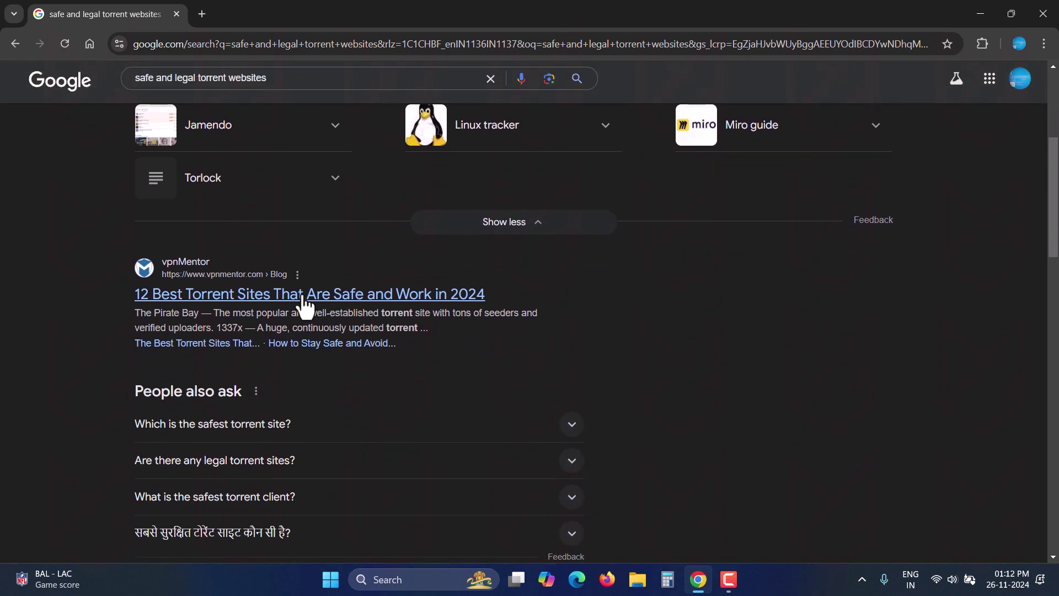
# Open vpnMentor's '12 Best Torrent Sites' result in a background tab
pyautogui.middleClick(252, 295)
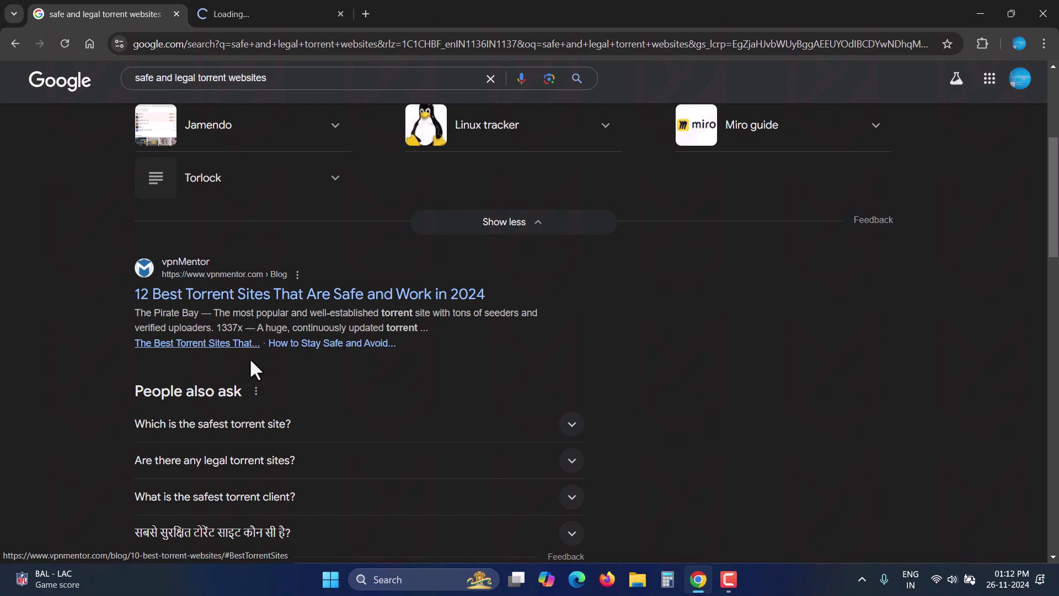
pyautogui.scroll(-7, 251, 366)
pyautogui.scroll(1, 247, 372)
pyautogui.scroll(1, 247, 331)
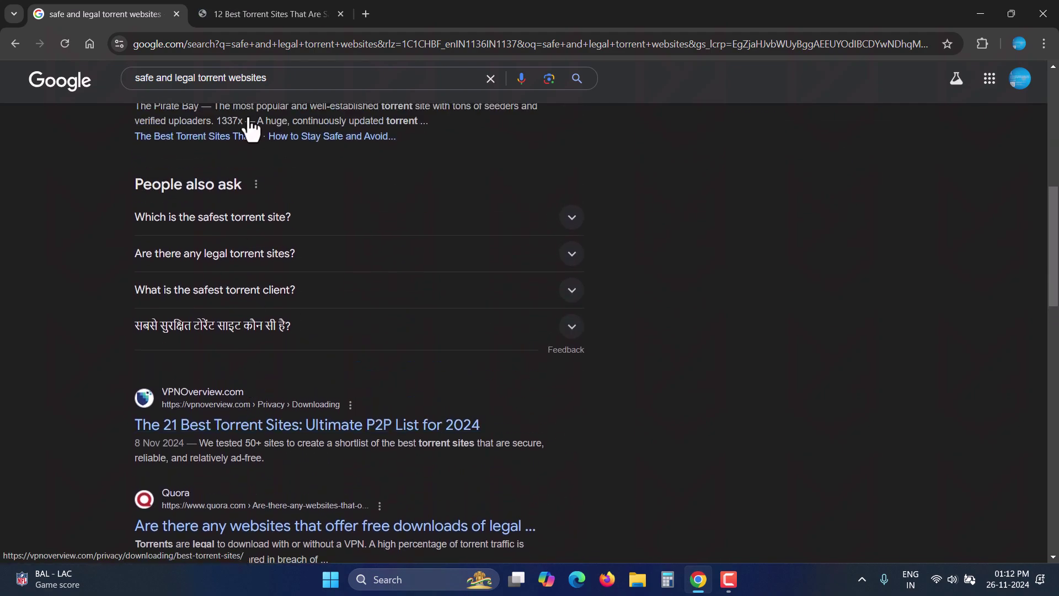
# Read through the vpnMentor article's The Pirate Bay, 1337x and YTS sections
pyautogui.click(254, 3)
pyautogui.scroll(-17, 498, 379)
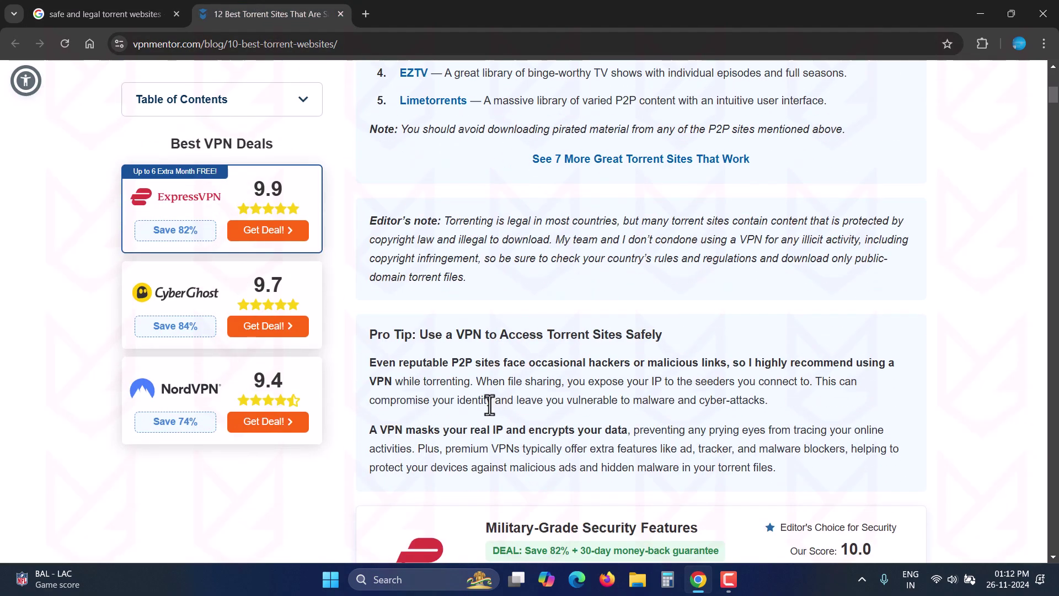
pyautogui.scroll(3, 489, 405)
pyautogui.scroll(-5, 489, 405)
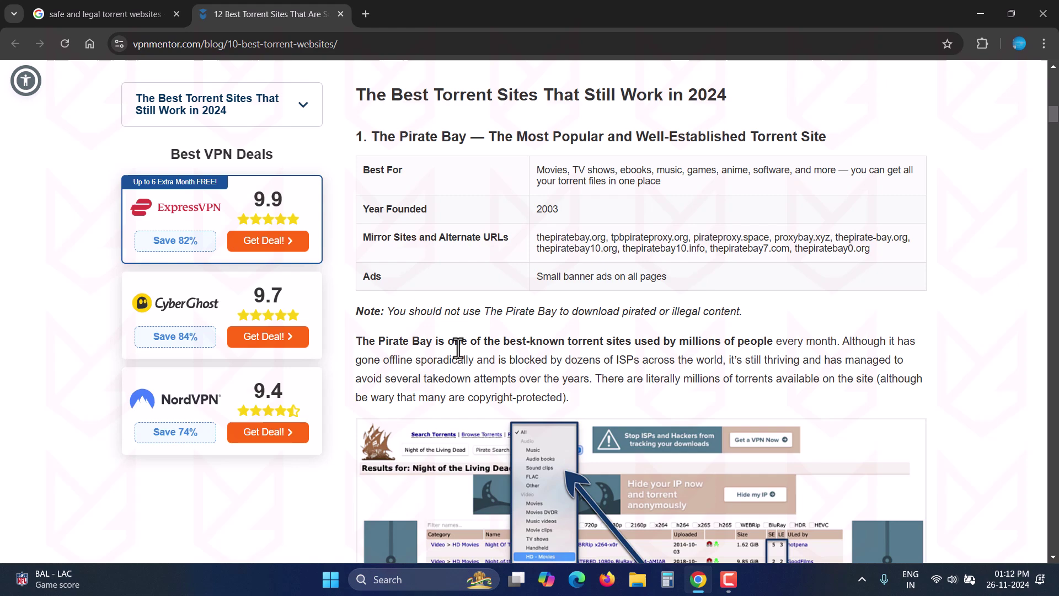
pyautogui.scroll(-3, 457, 349)
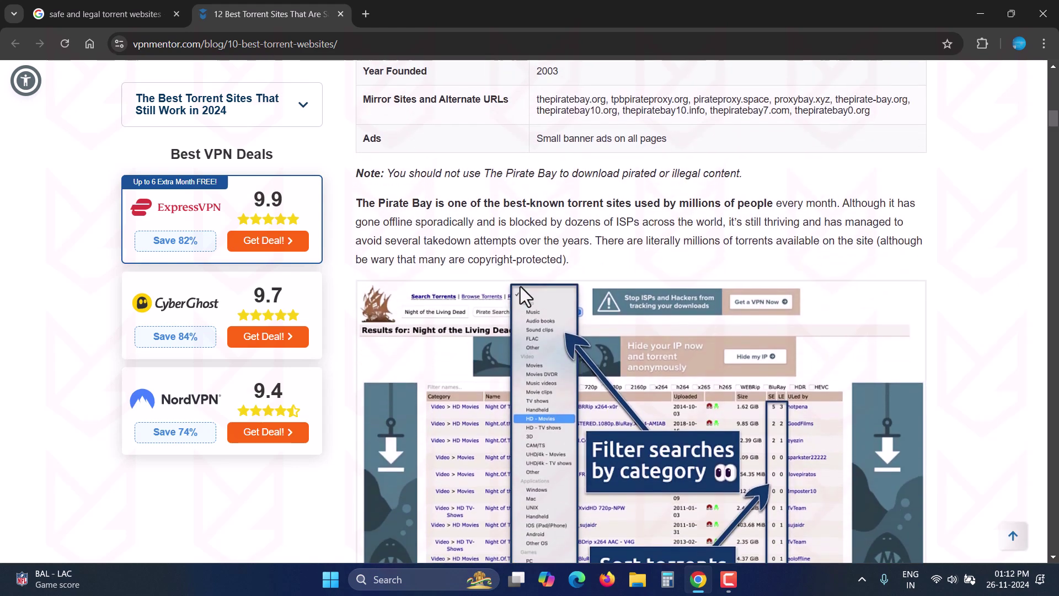
pyautogui.scroll(-12, 687, 243)
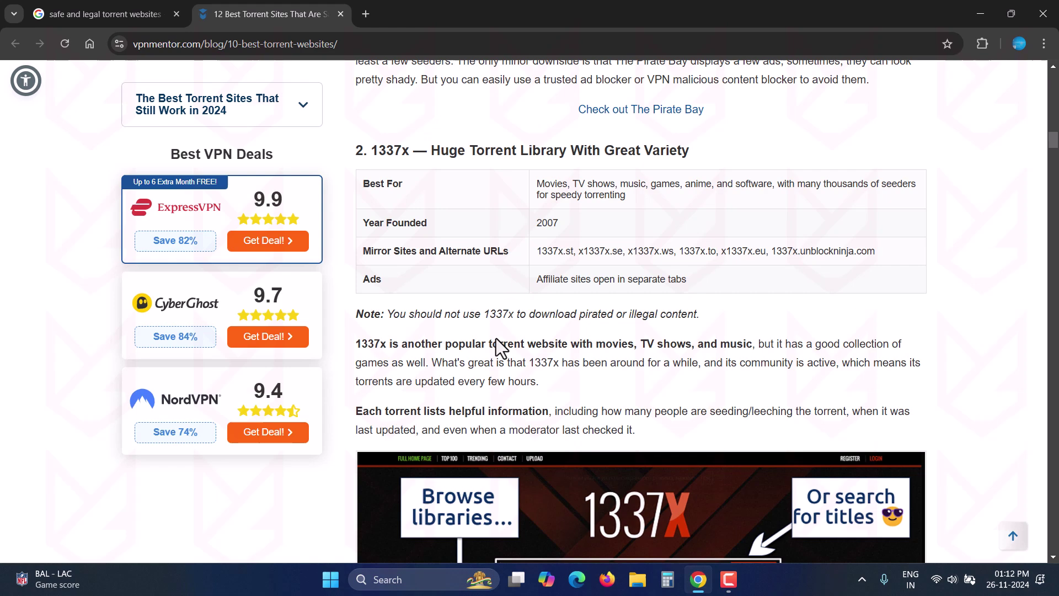
pyautogui.scroll(-18, 495, 339)
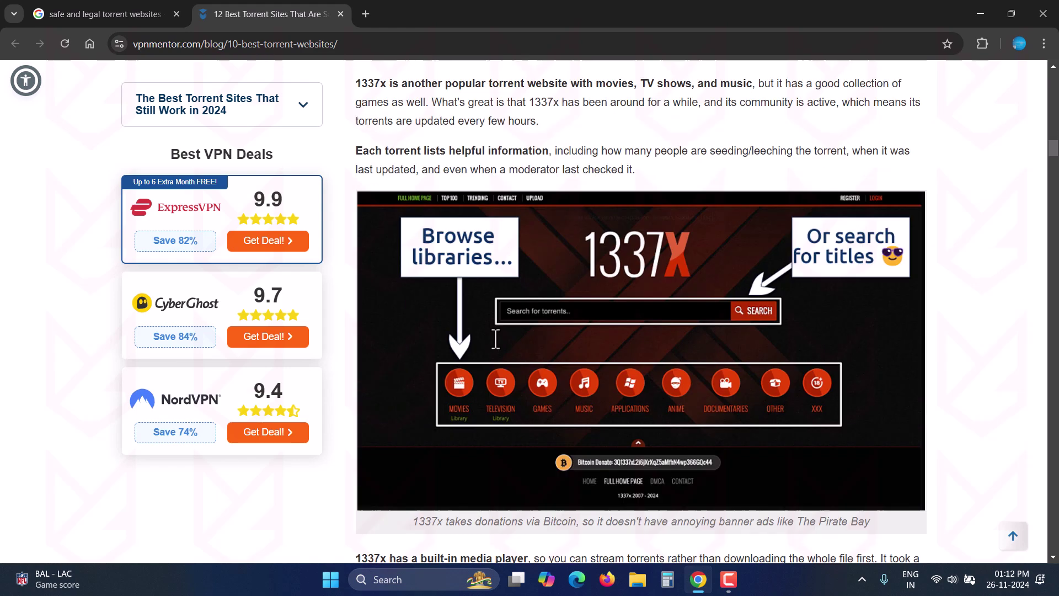
pyautogui.scroll(-1, 495, 339)
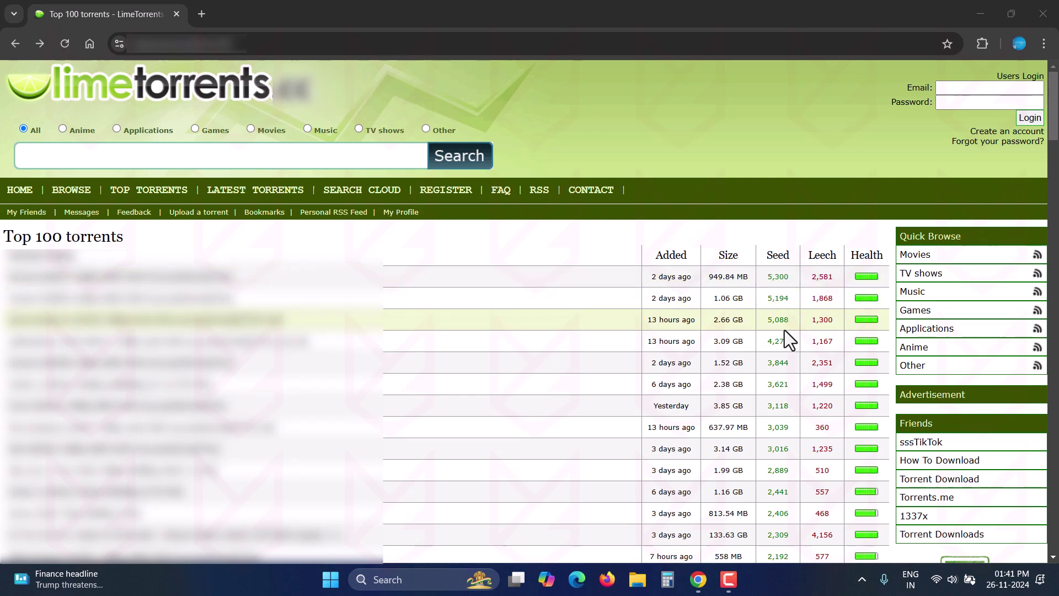
# Open the Dune Prophecy S01E02 torrent page and check its trackers, related torrents and 0 comments
pyautogui.scroll(-1, 790, 339)
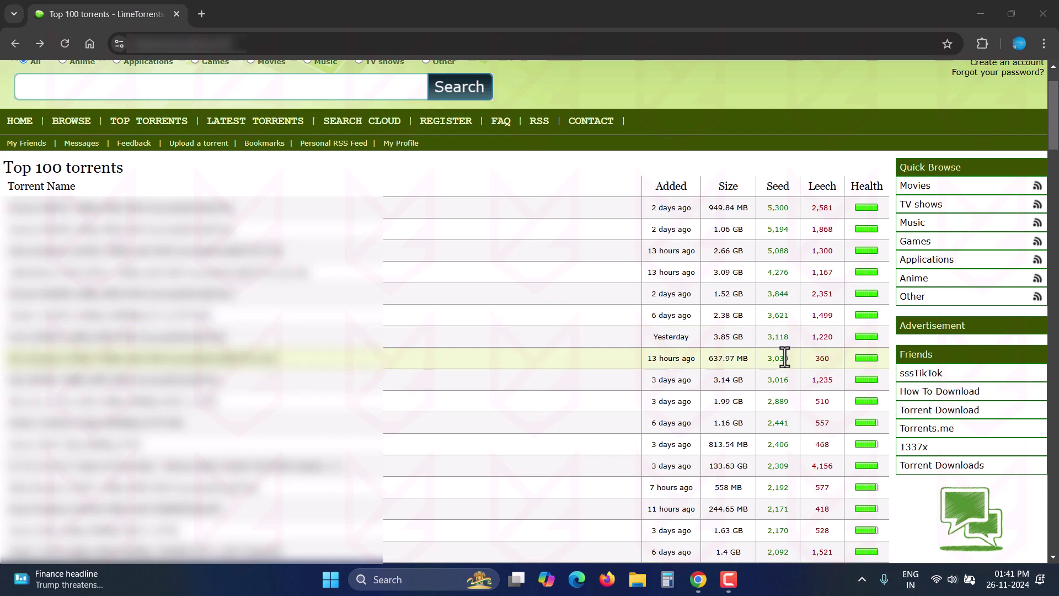
pyautogui.click(260, 252)
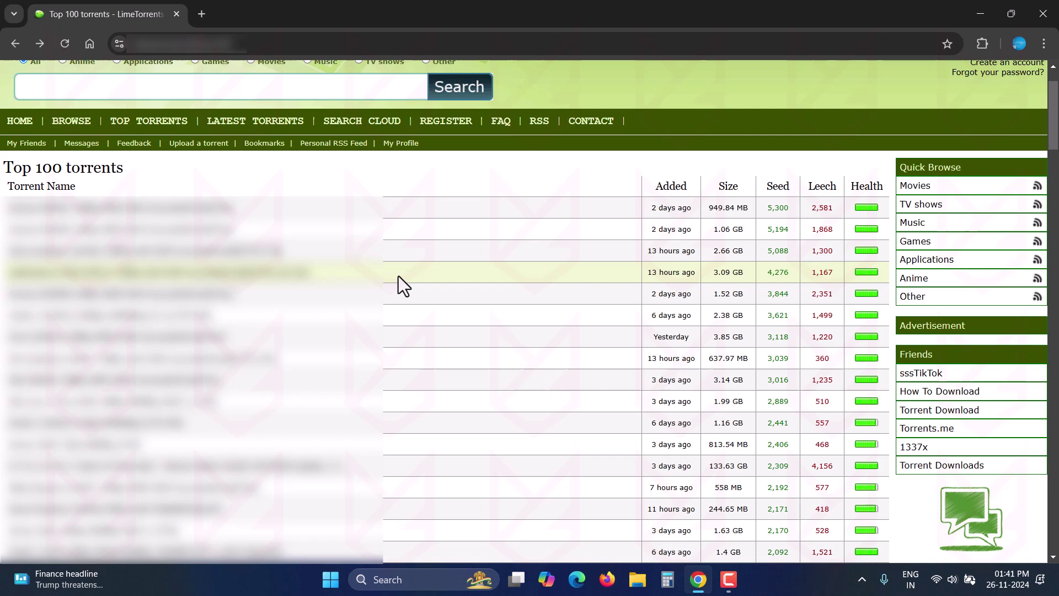
pyautogui.click(286, 271)
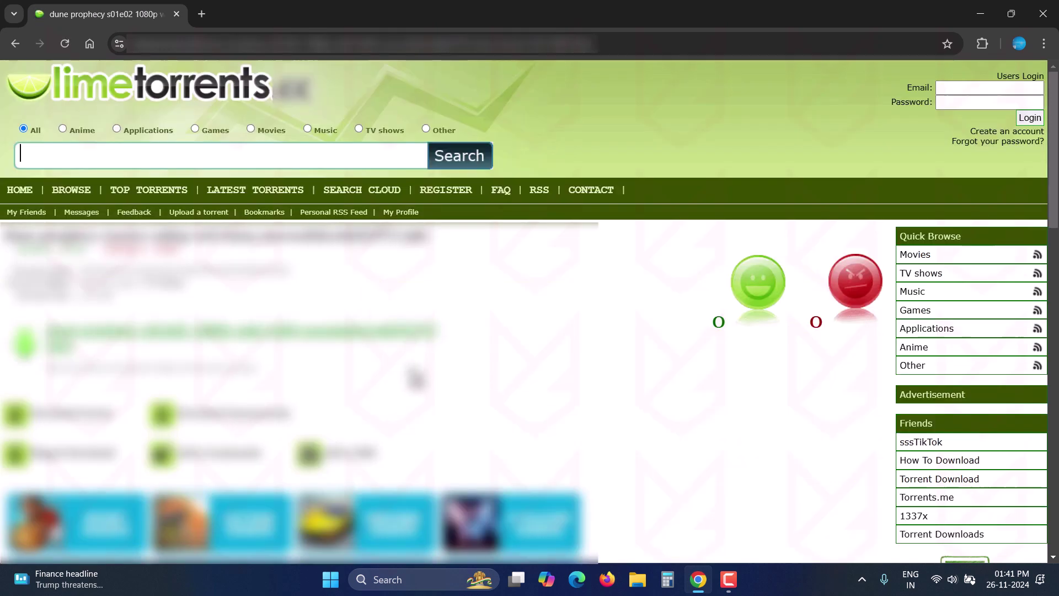
pyautogui.scroll(-15, 464, 435)
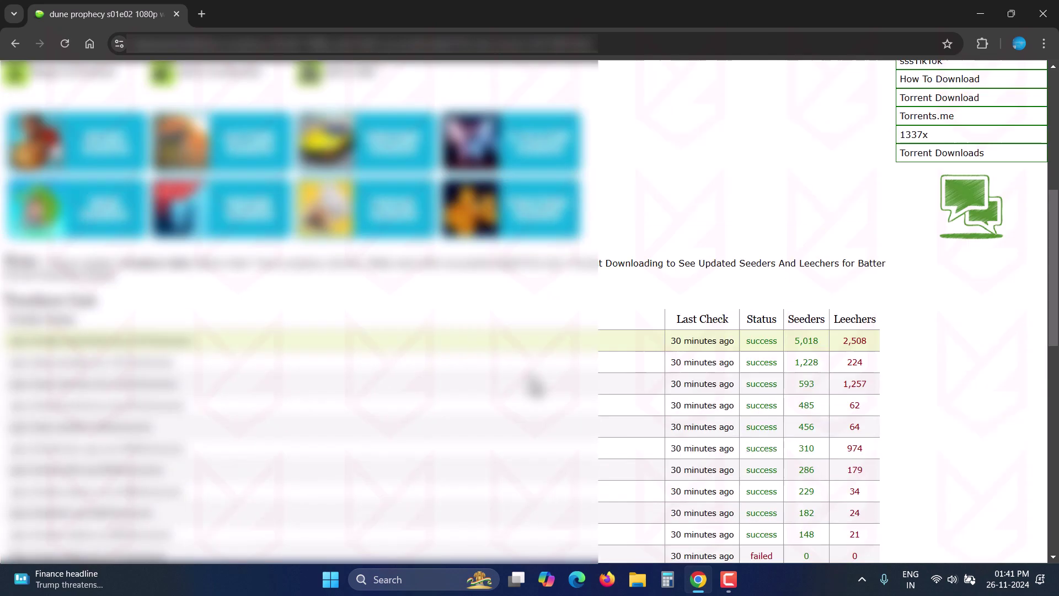
pyautogui.scroll(-7, 339, 456)
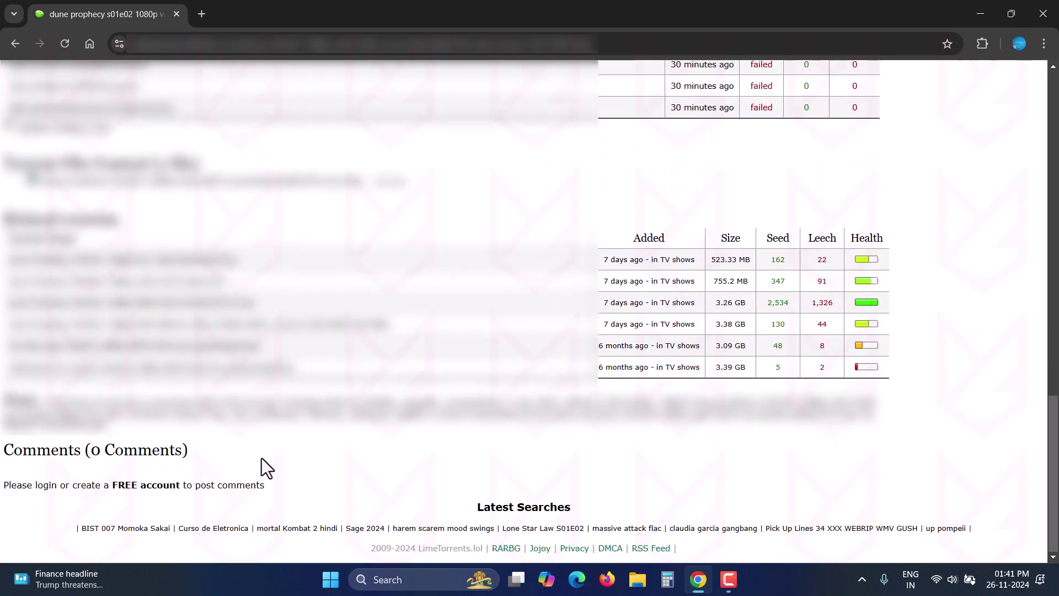
pyautogui.moveTo(94, 449); pyautogui.dragTo(225, 461)
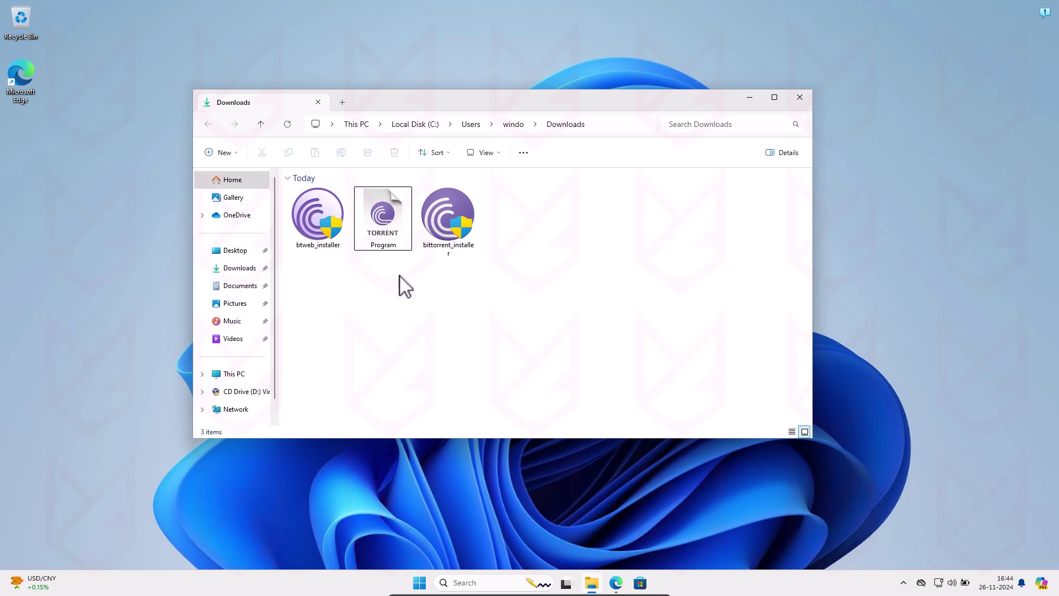
# Select the 'Program' .torrent file in the Downloads folder
pyautogui.click(396, 247)
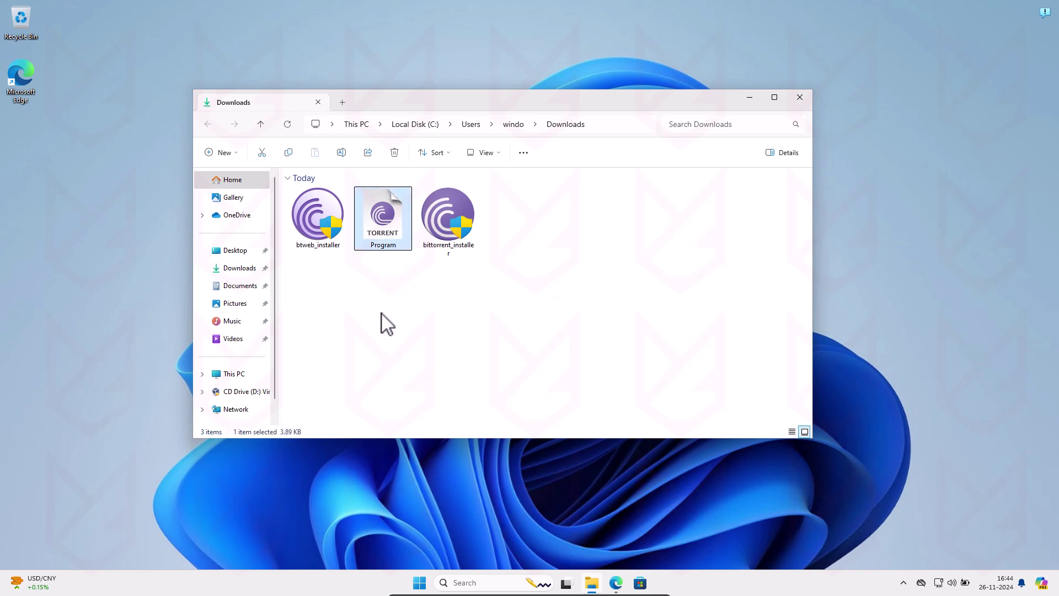
# Load the Program torrent in BitTorrent and expand its Setup folder to show Malicious Program Example.msi
pyautogui.doubleClick(384, 243)
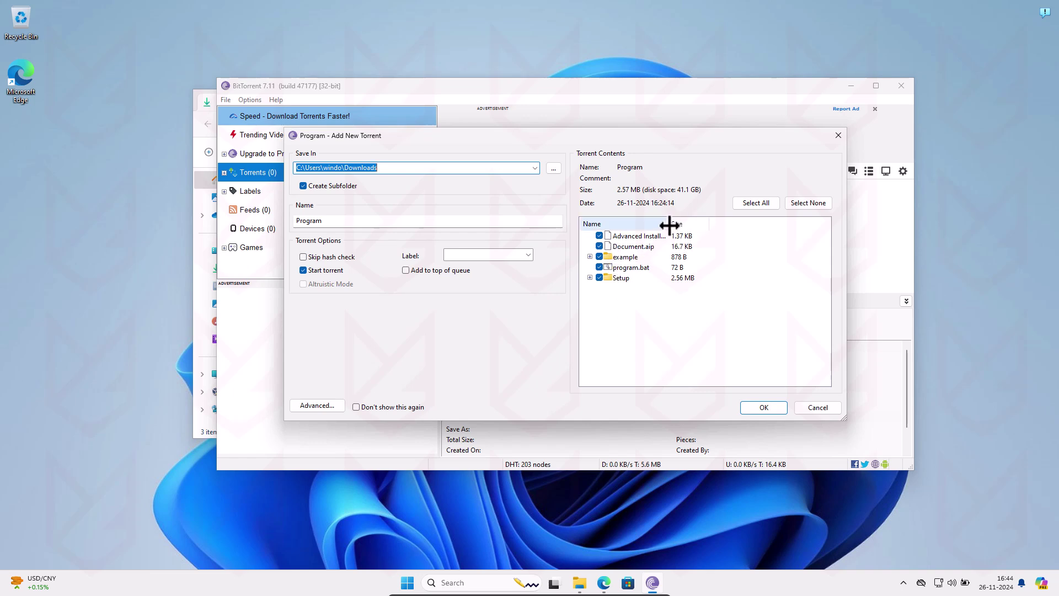
pyautogui.moveTo(669, 224); pyautogui.dragTo(712, 225)
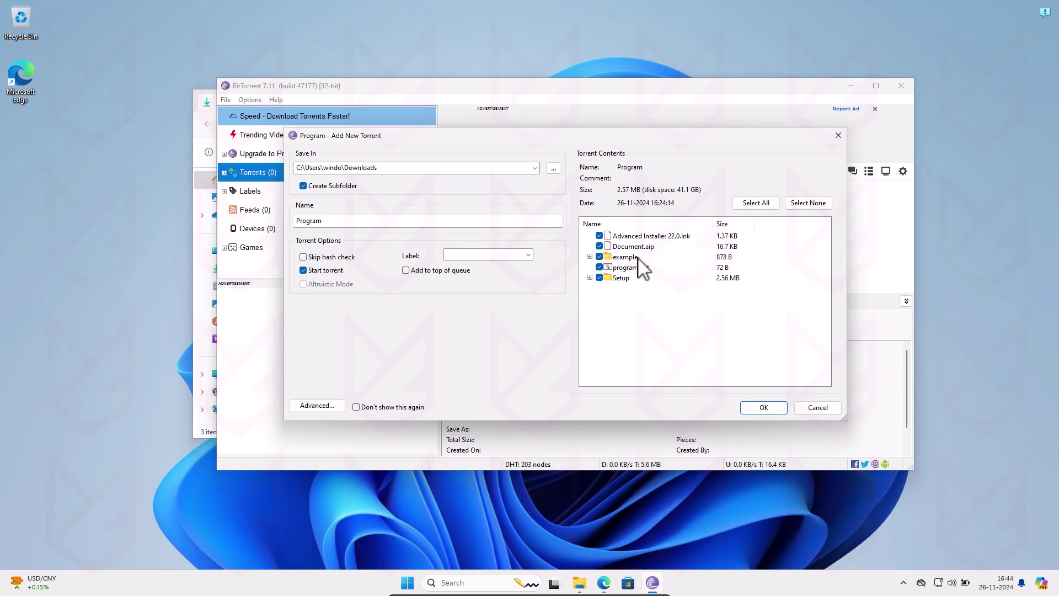
pyautogui.click(589, 257)
pyautogui.click(589, 257)
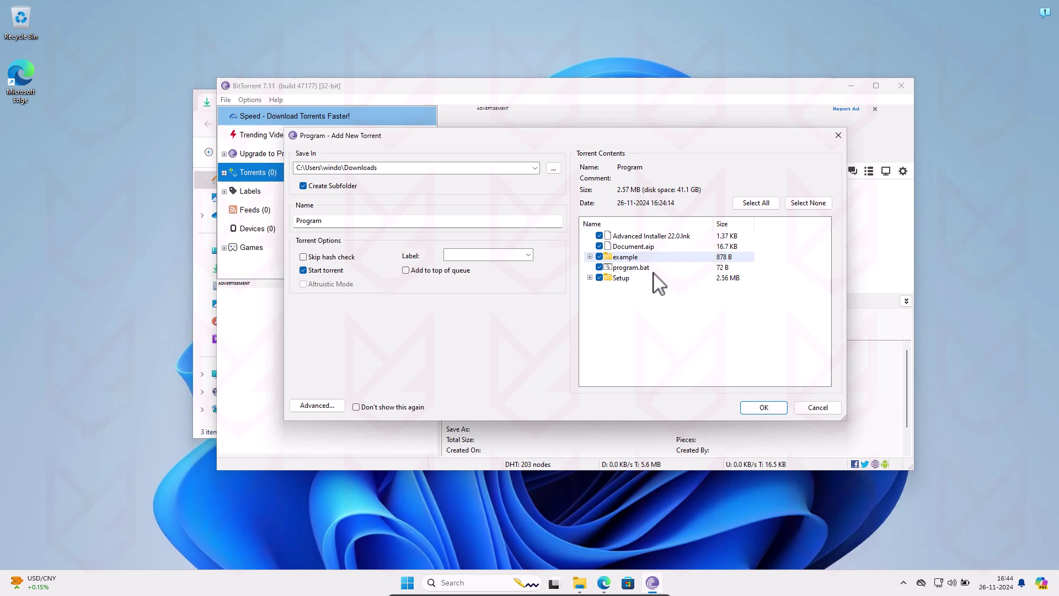
pyautogui.click(589, 278)
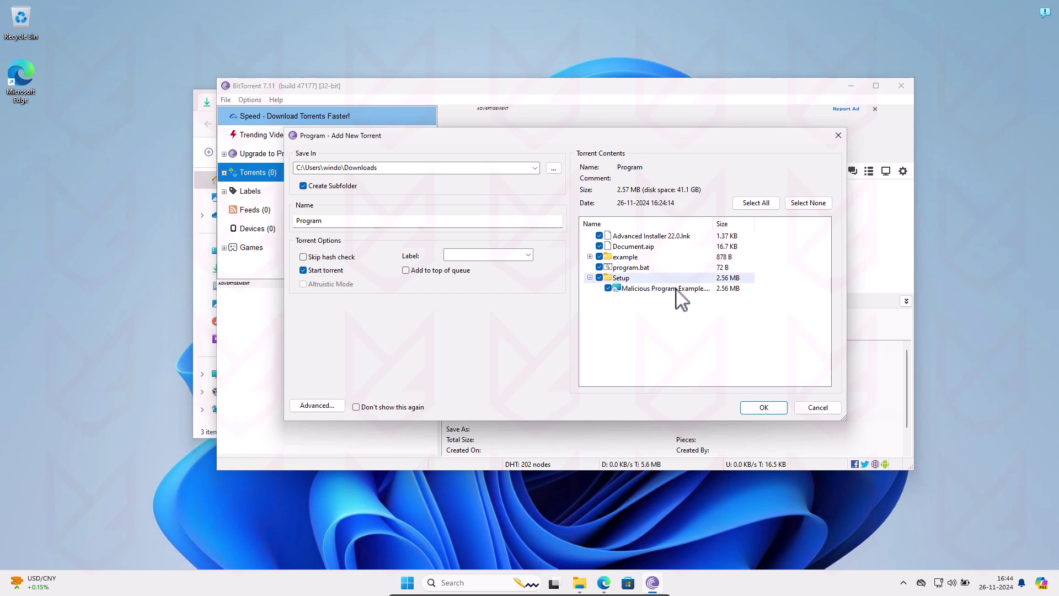
pyautogui.moveTo(714, 226)
pyautogui.mouseDown()
pyautogui.moveTo(749, 227)
pyautogui.moveTo(724, 236)
pyautogui.mouseUp()
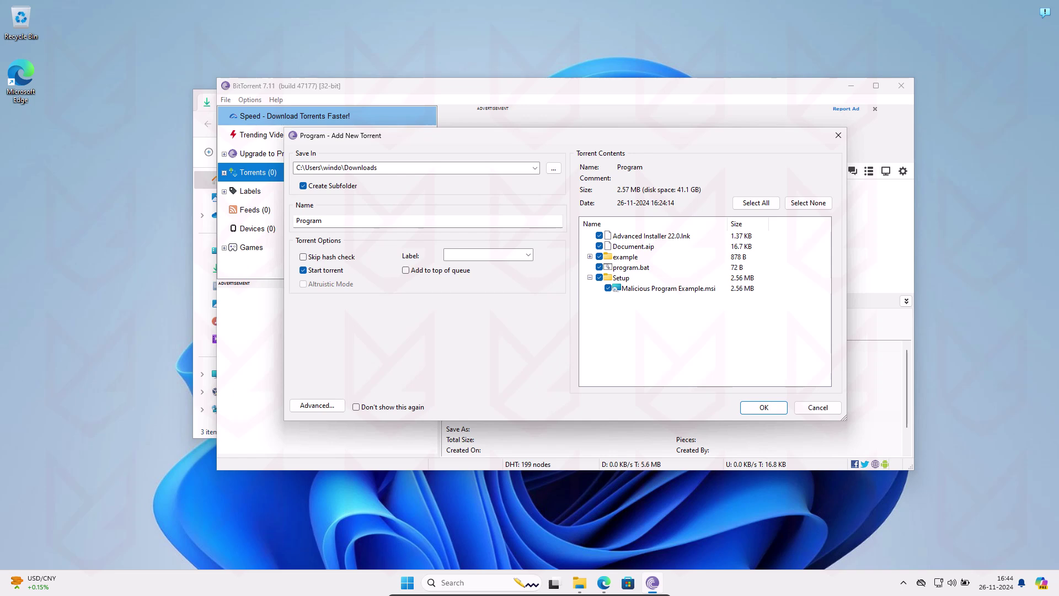
# Turn on File name extensions from the Downloads window's View > Show menu
pyautogui.click(579, 582)
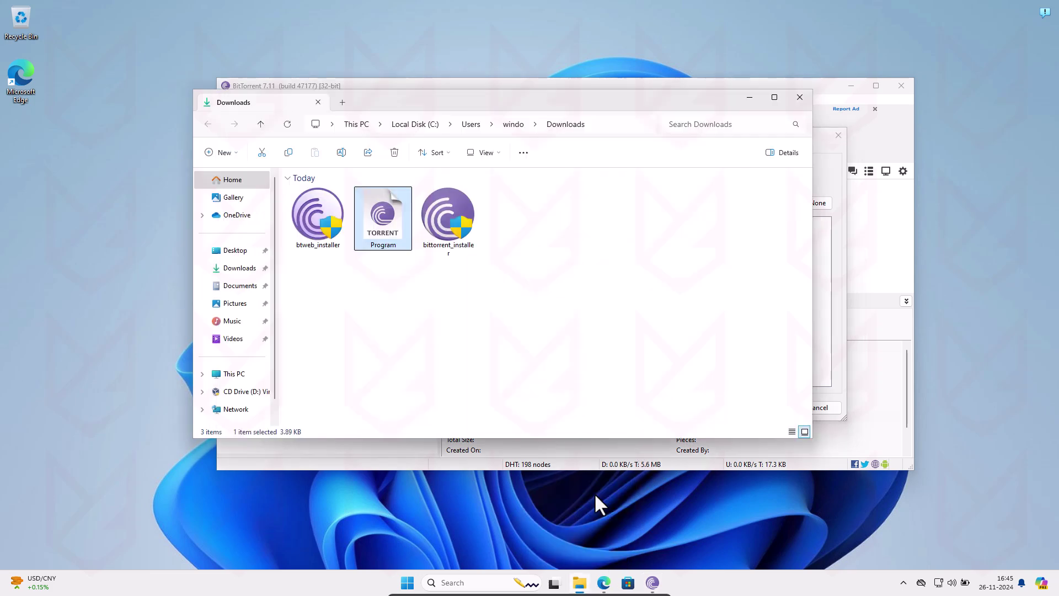
pyautogui.click(491, 155)
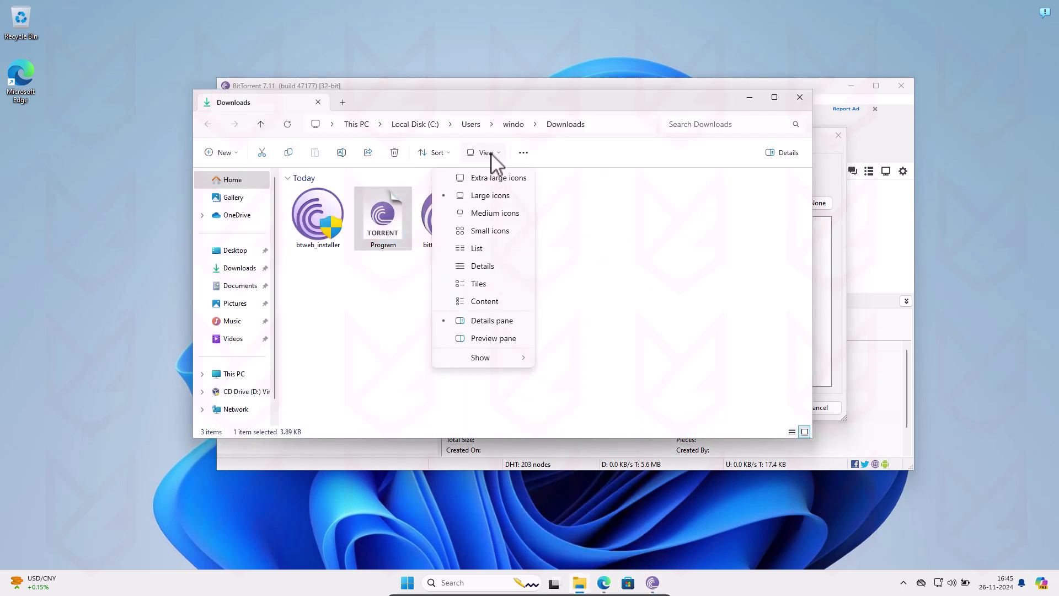
pyautogui.moveTo(508, 364)
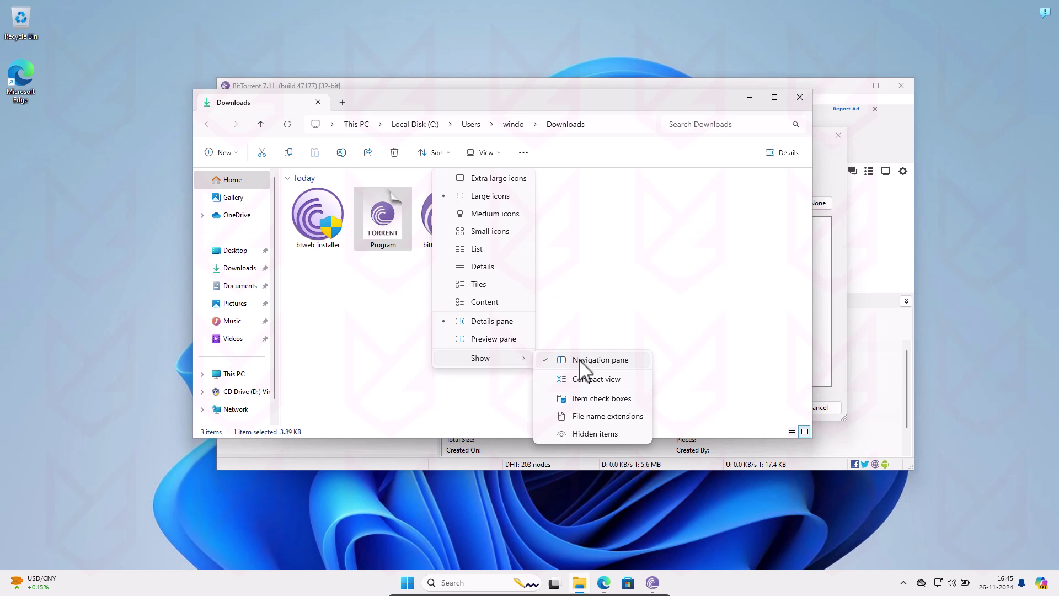
pyautogui.click(580, 418)
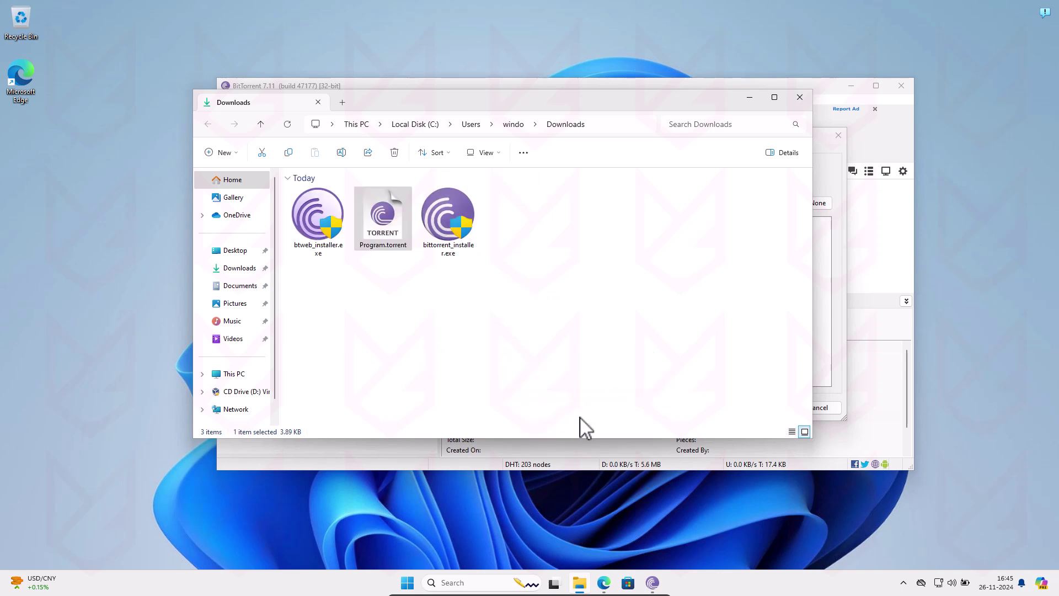
pyautogui.click(487, 157)
pyautogui.moveTo(519, 361)
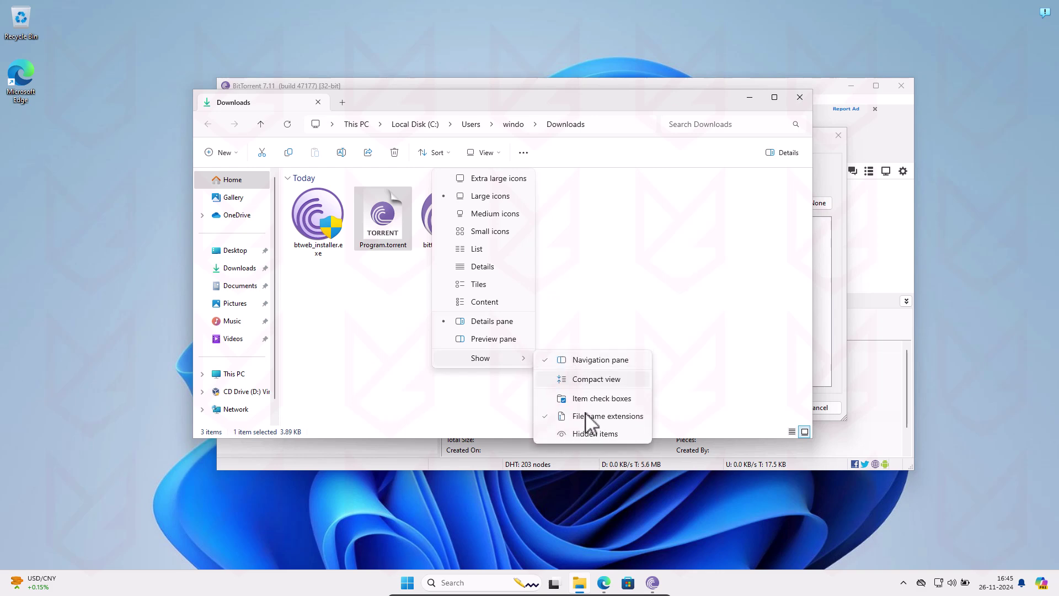
pyautogui.click(586, 433)
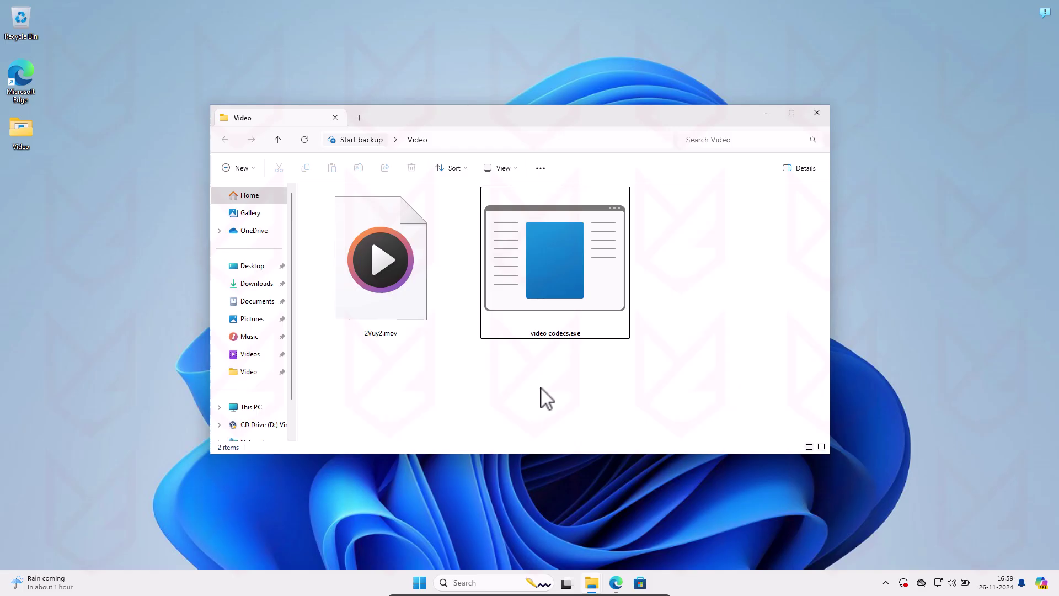
# Open 2Vuy2.mov in Movies & TV, then close the player after the unsupported-format error
pyautogui.click(397, 324)
pyautogui.click(565, 305)
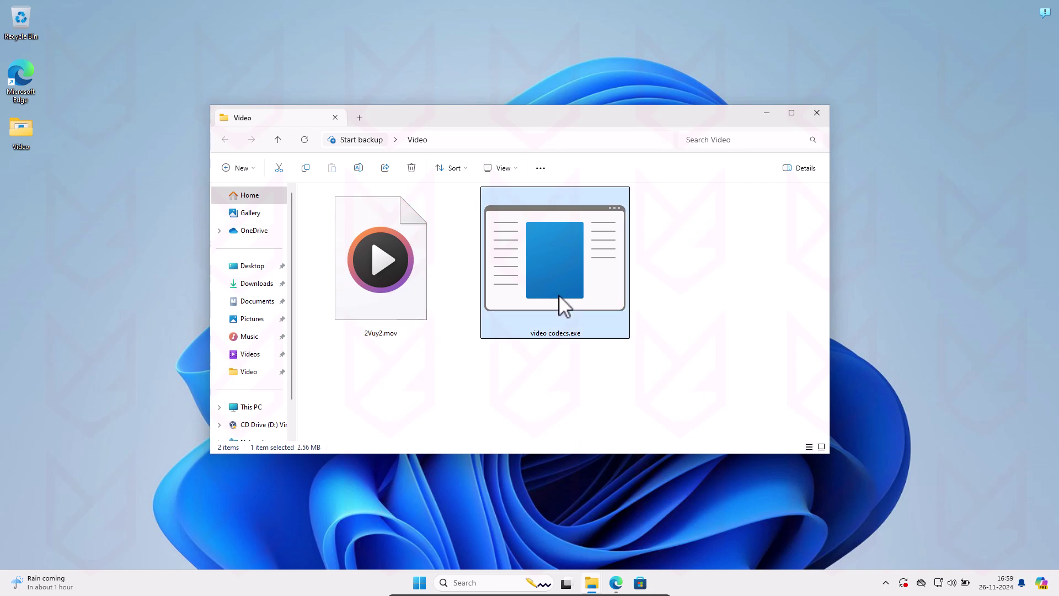
pyautogui.click(358, 324)
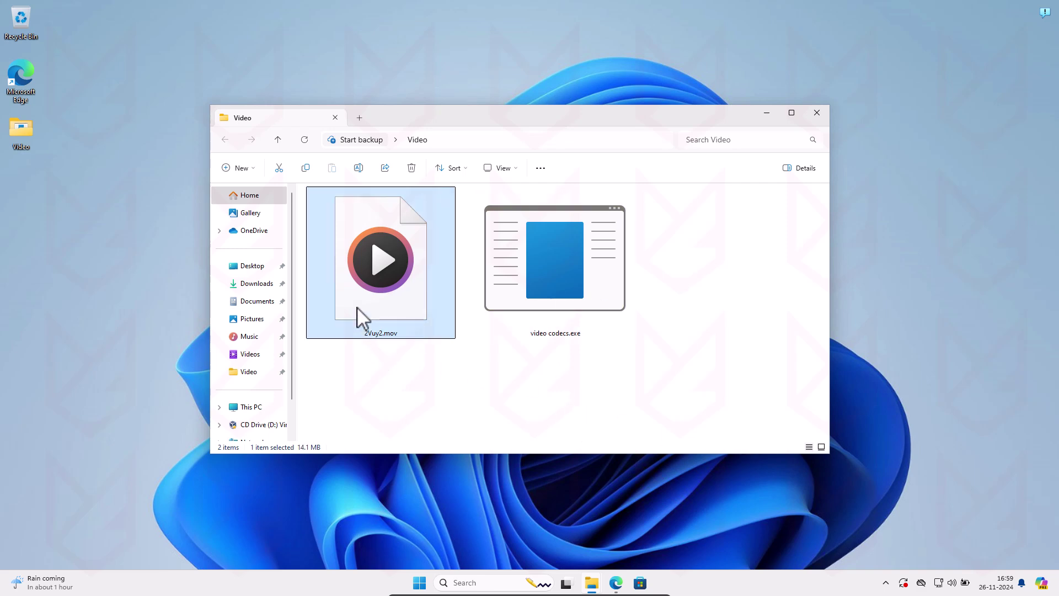
pyautogui.doubleClick(392, 327)
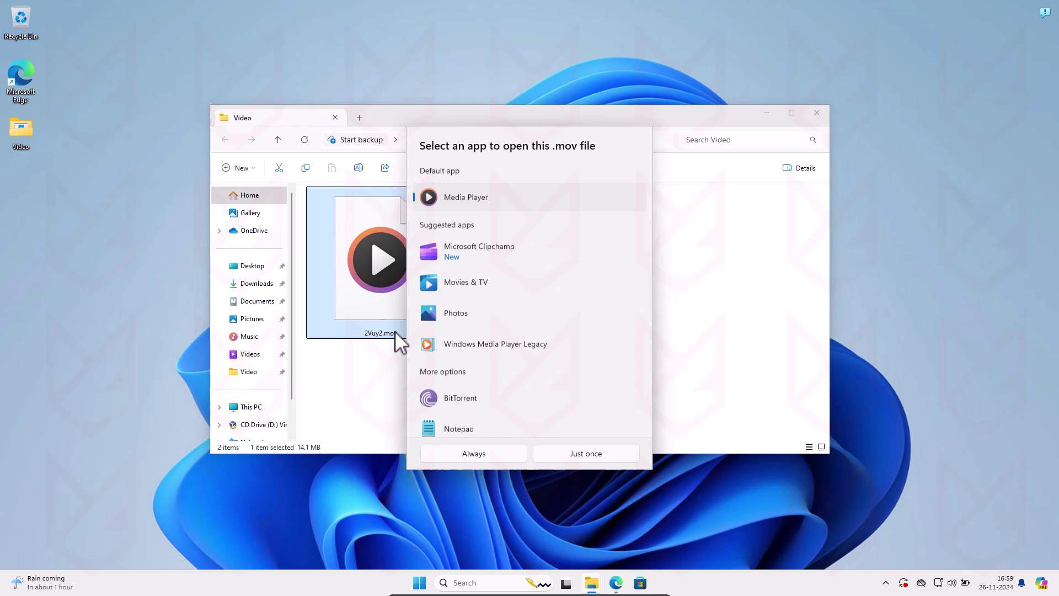
pyautogui.doubleClick(483, 287)
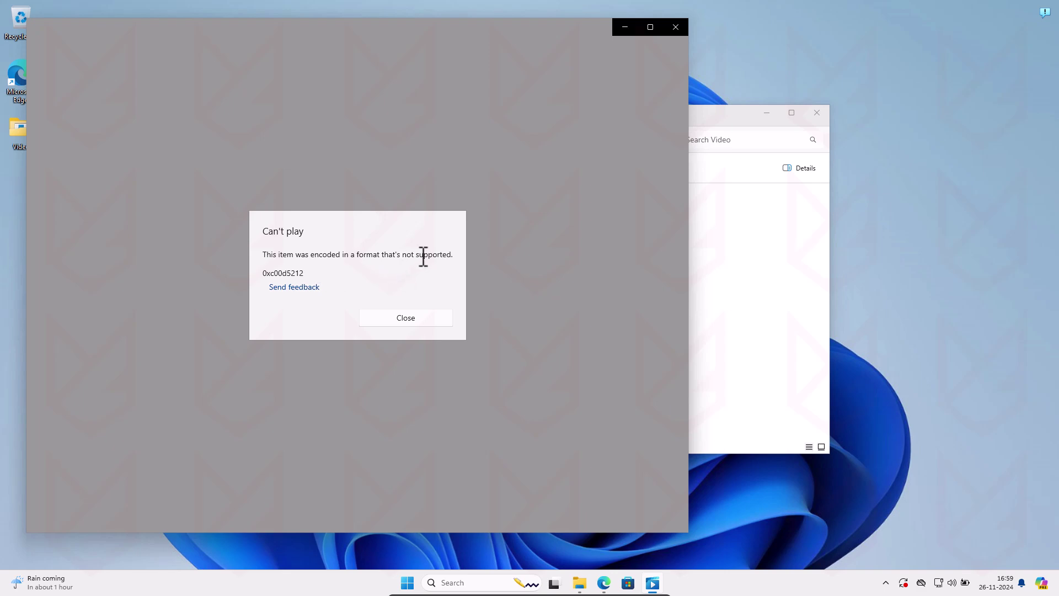
pyautogui.hotkey('alt', 'F4')
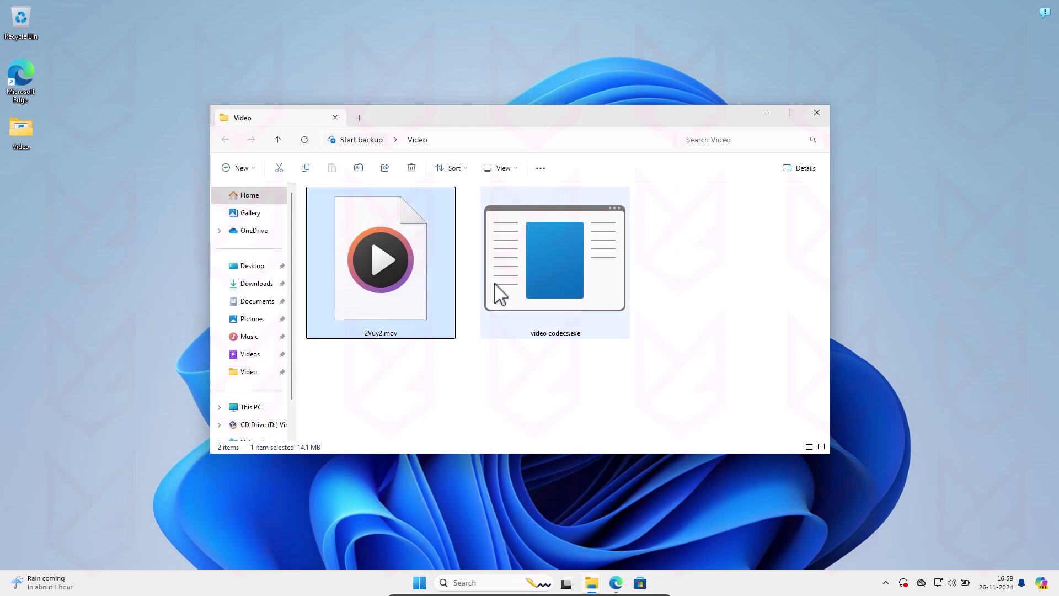
pyautogui.click(565, 319)
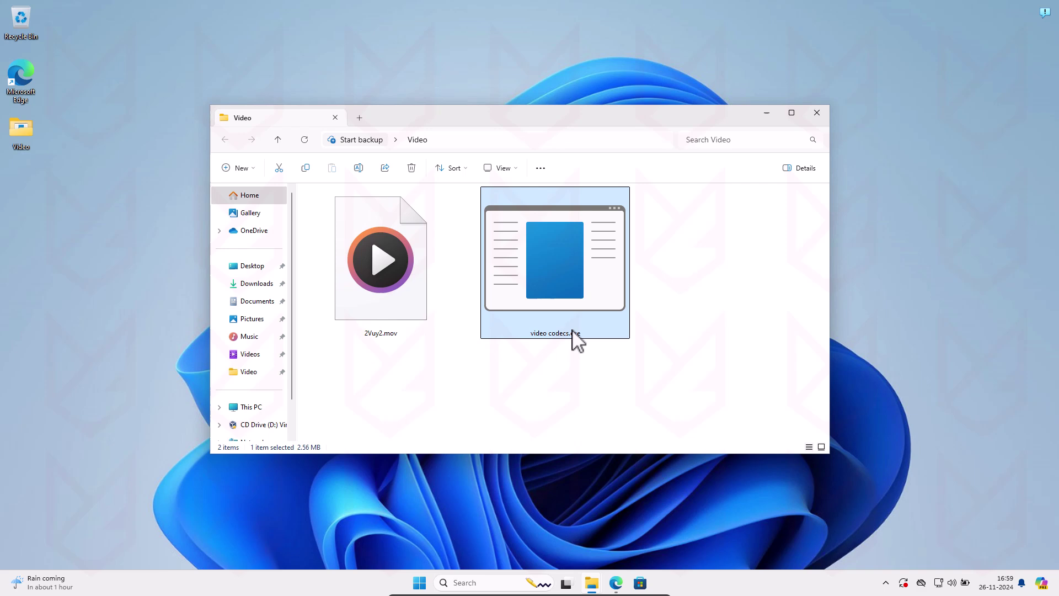
# Run a Microsoft Defender scan on video codecs.exe from the full context menu, finding 0 threats
pyautogui.rightClick(543, 270)
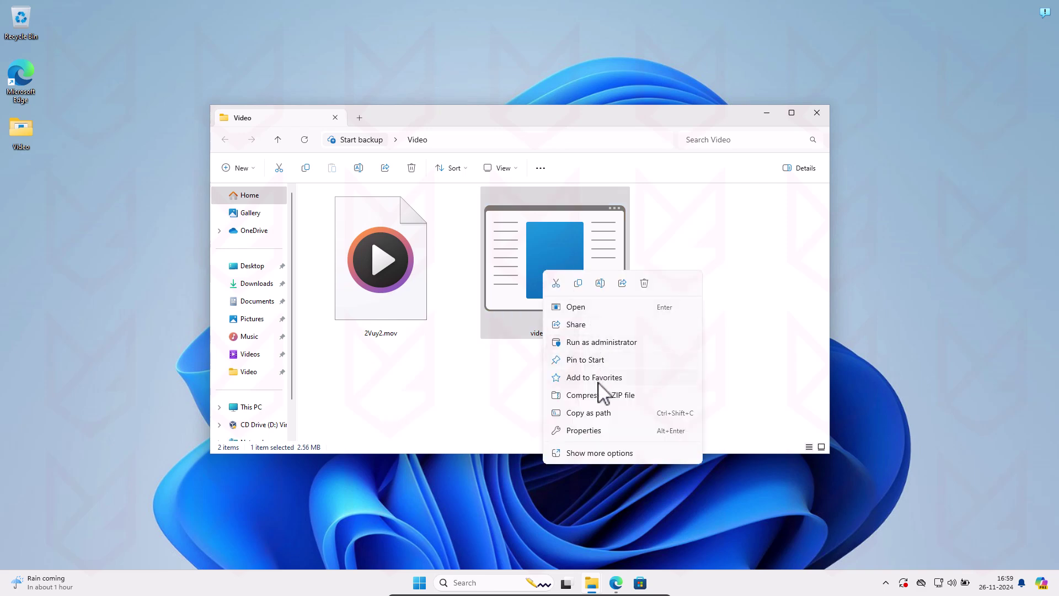
pyautogui.click(594, 447)
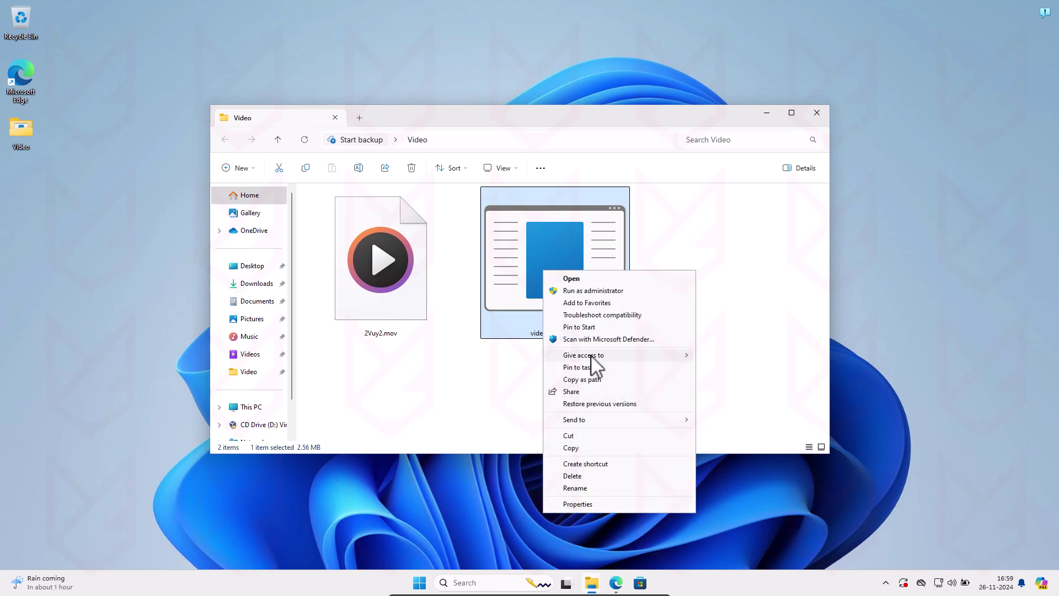
pyautogui.click(634, 339)
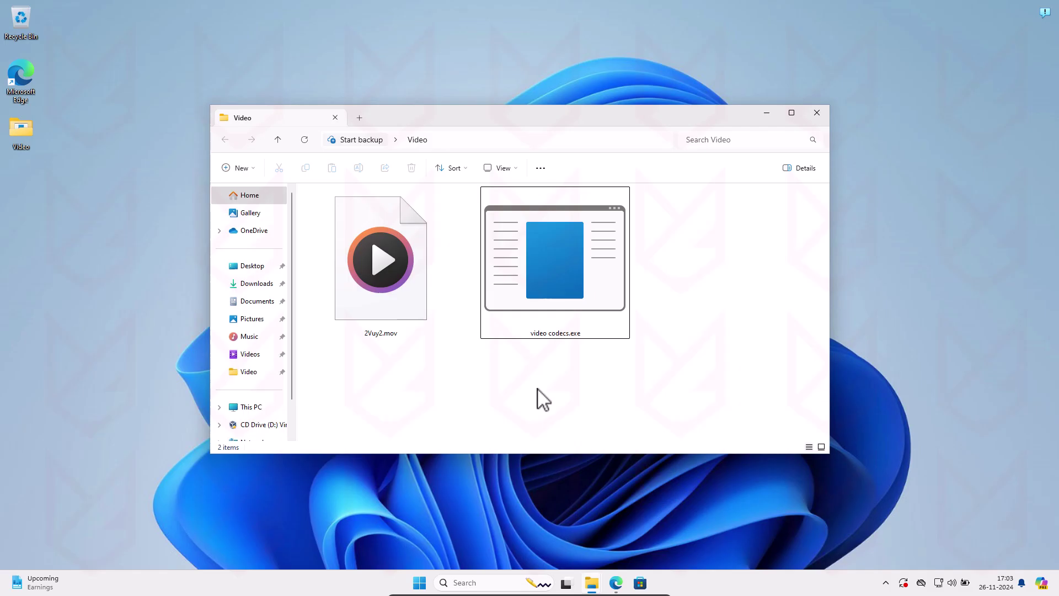
pyautogui.click(586, 301)
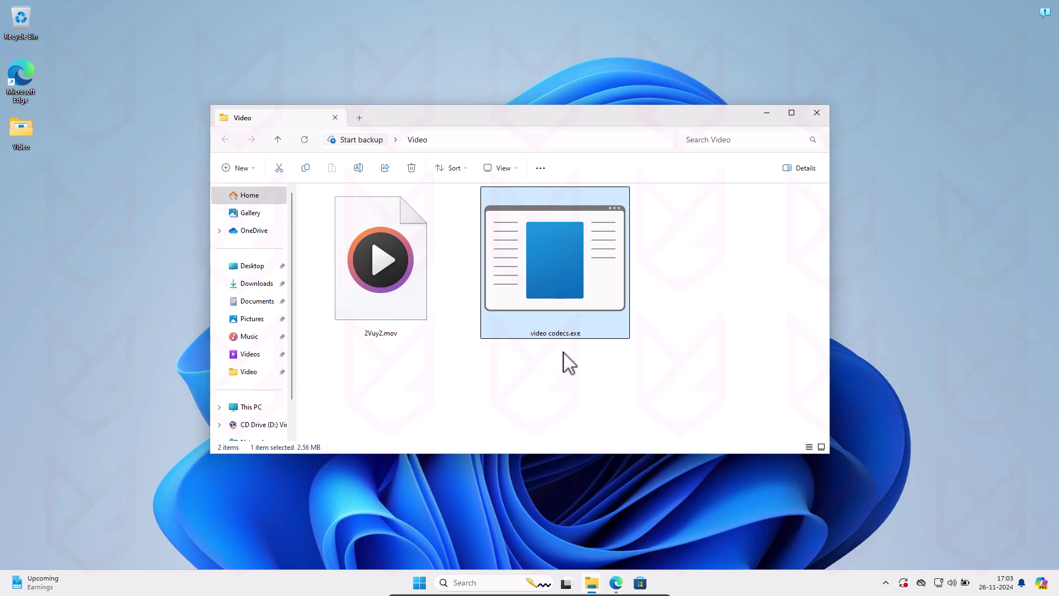
# Upload video codecs.exe from Desktop > Video to VirusTotal in Edge
pyautogui.click(616, 583)
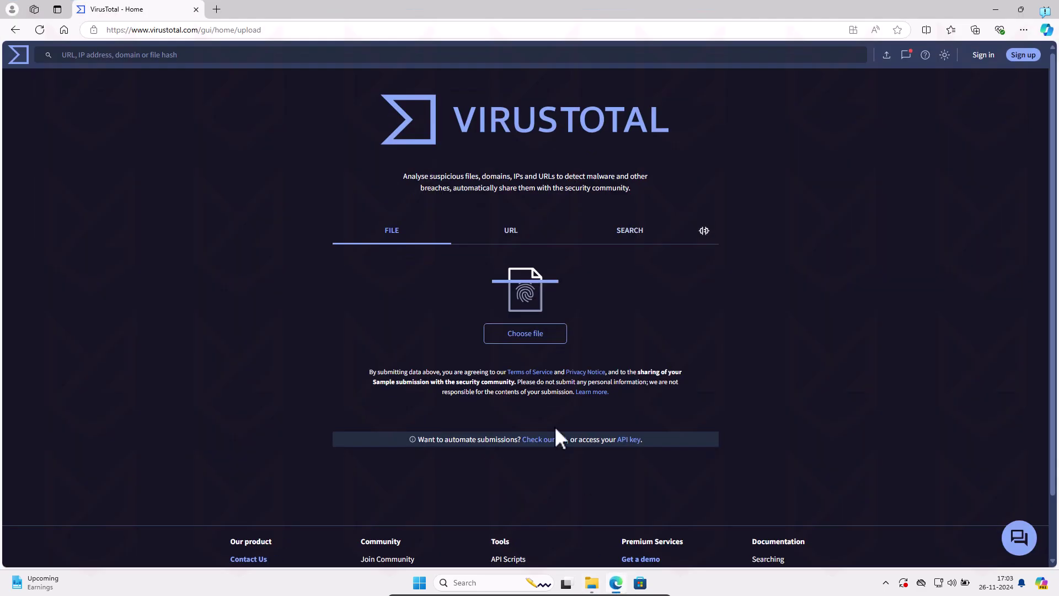
pyautogui.click(525, 336)
pyautogui.click(47, 147)
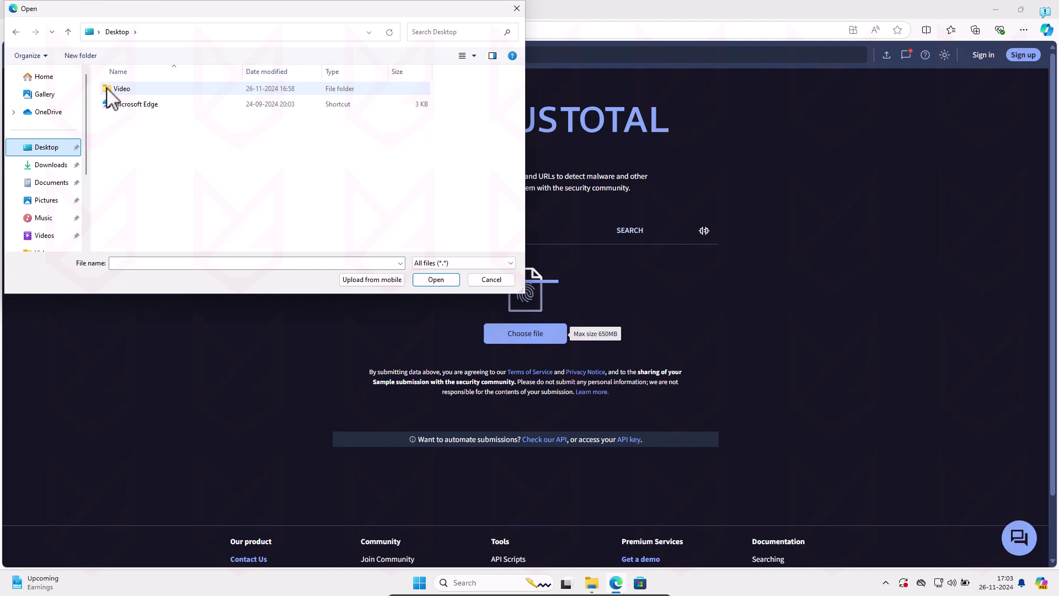
pyautogui.doubleClick(113, 89)
pyautogui.doubleClick(177, 100)
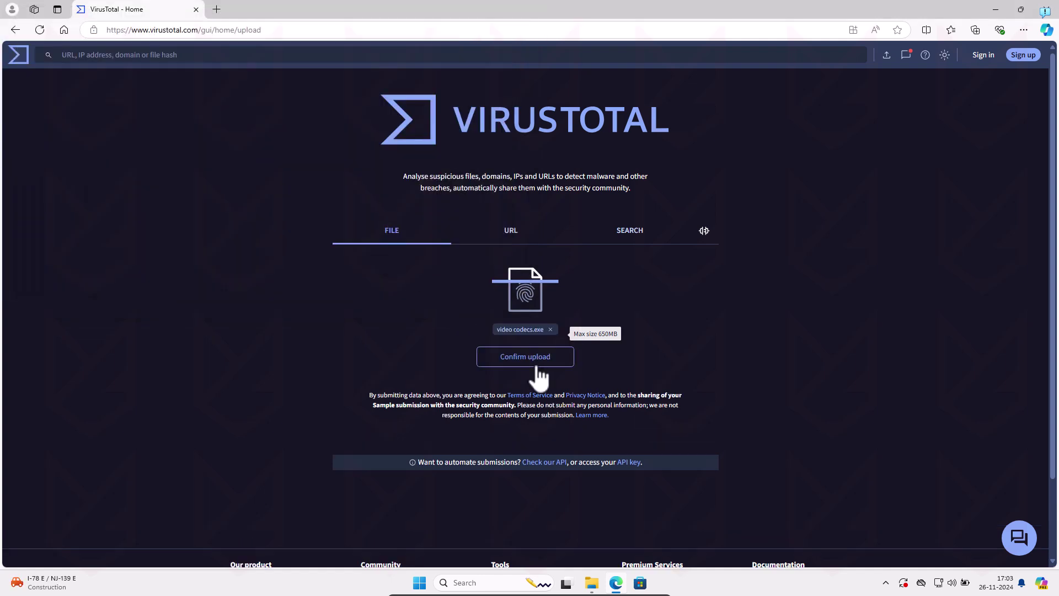
pyautogui.click(537, 363)
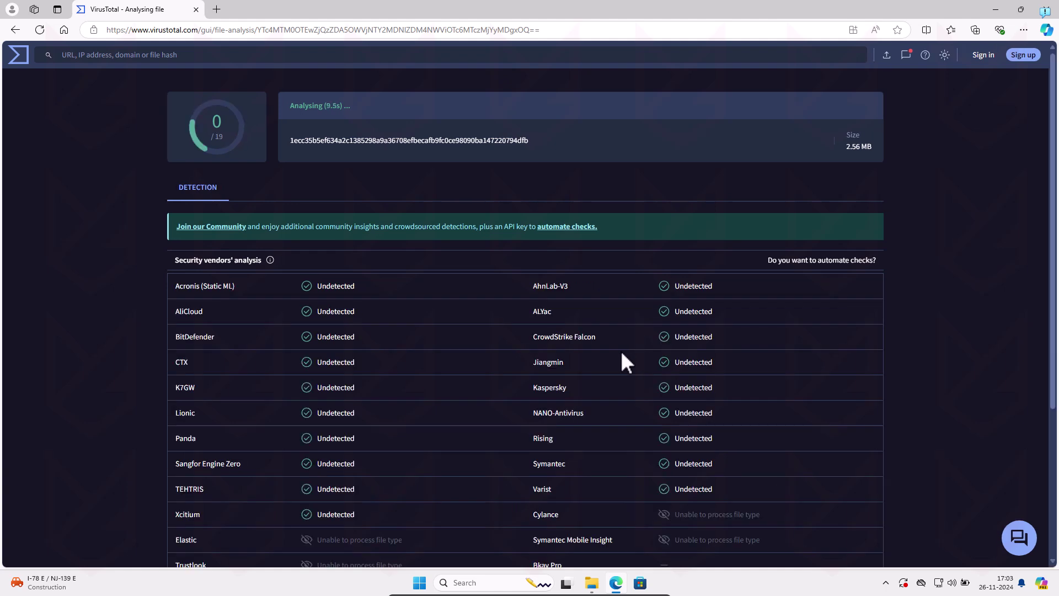
# Scroll through VirusTotal's vendor results, all showing Undetected or unsupported file type
pyautogui.scroll(-1, 622, 353)
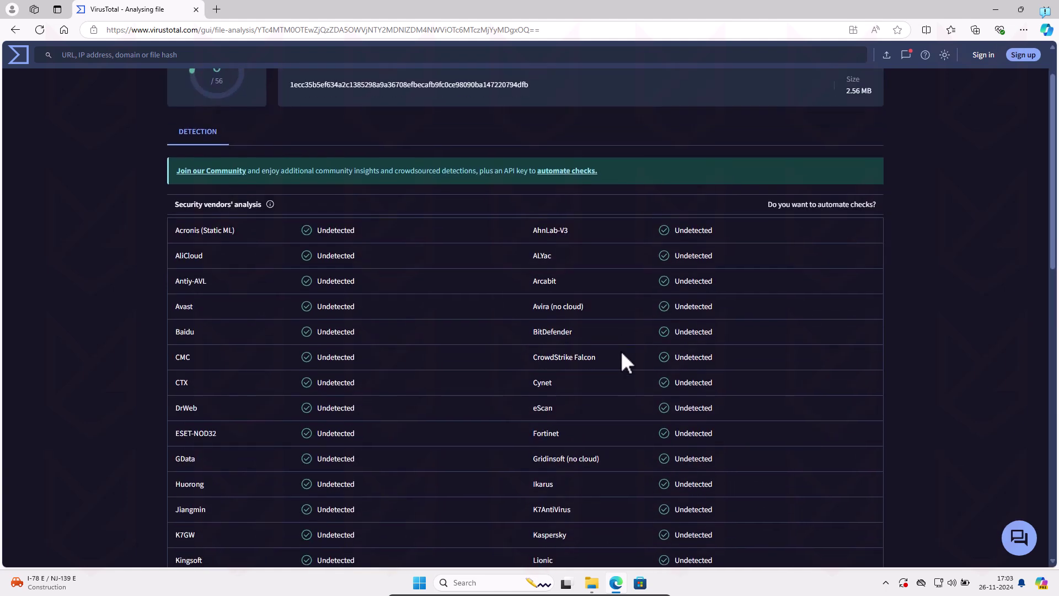
pyautogui.scroll(-3, 621, 358)
pyautogui.scroll(-8, 210, 465)
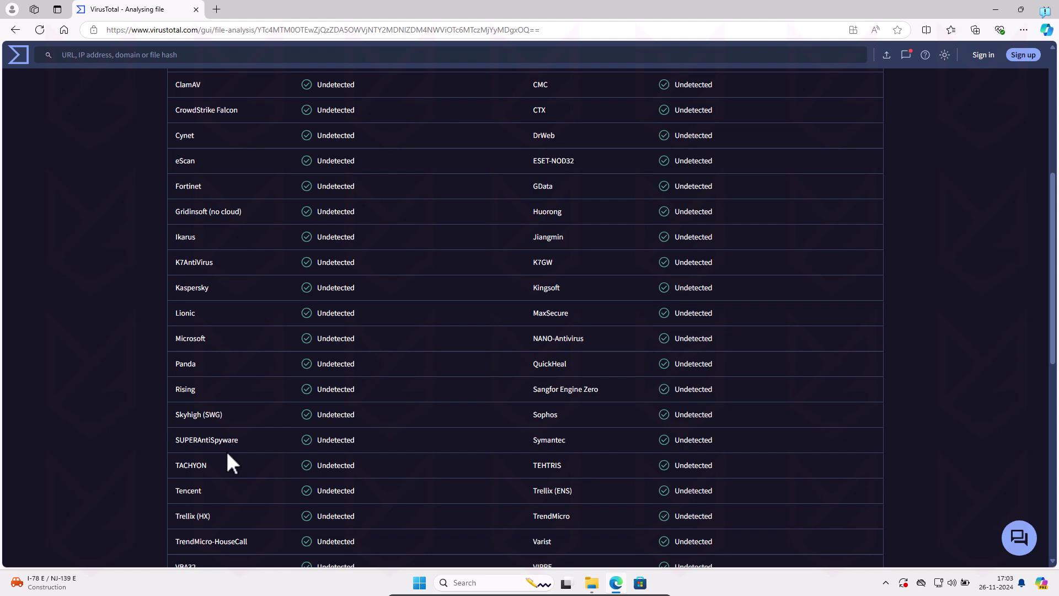
pyautogui.scroll(-2, 462, 433)
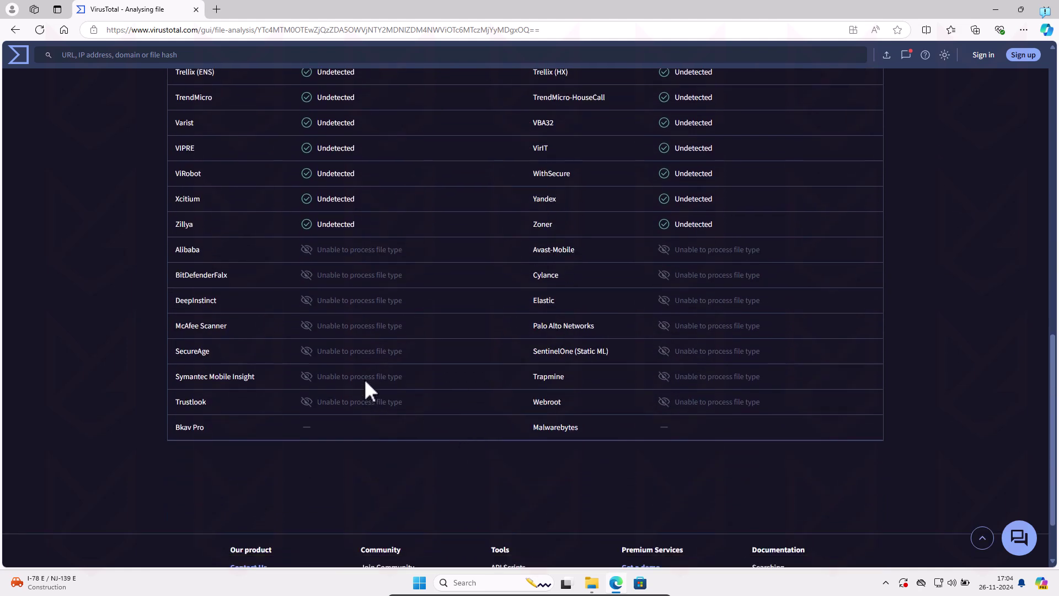
pyautogui.scroll(-1, 551, 422)
pyautogui.scroll(7, 553, 401)
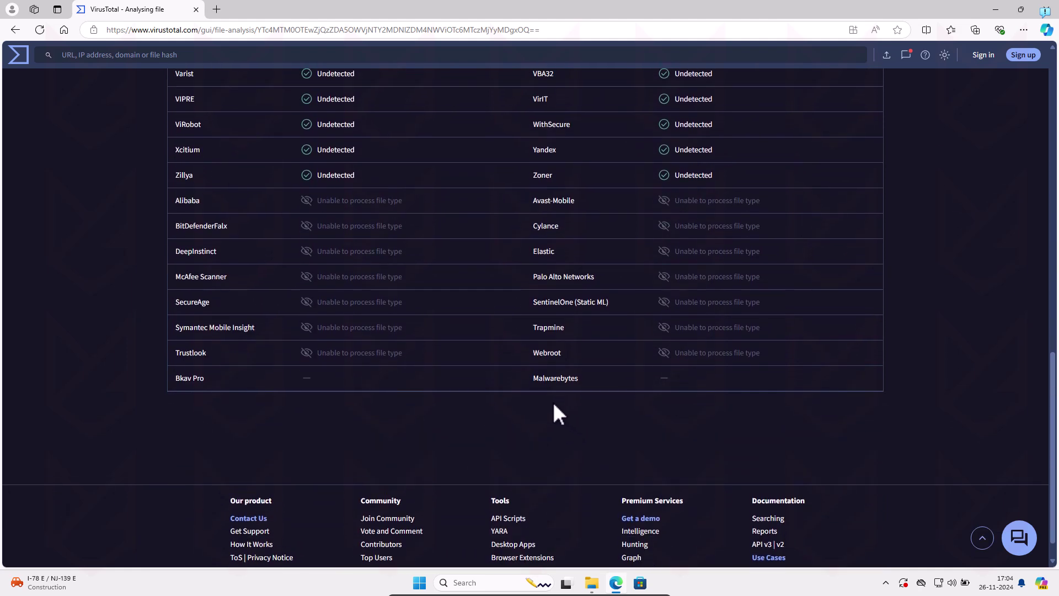